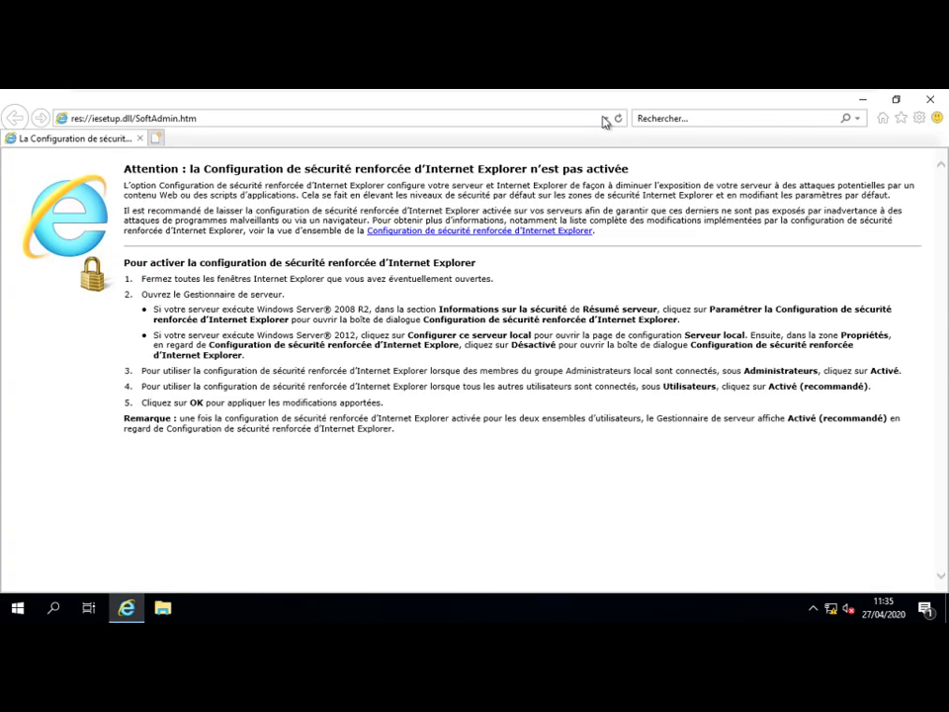
pyautogui.click(605, 118)
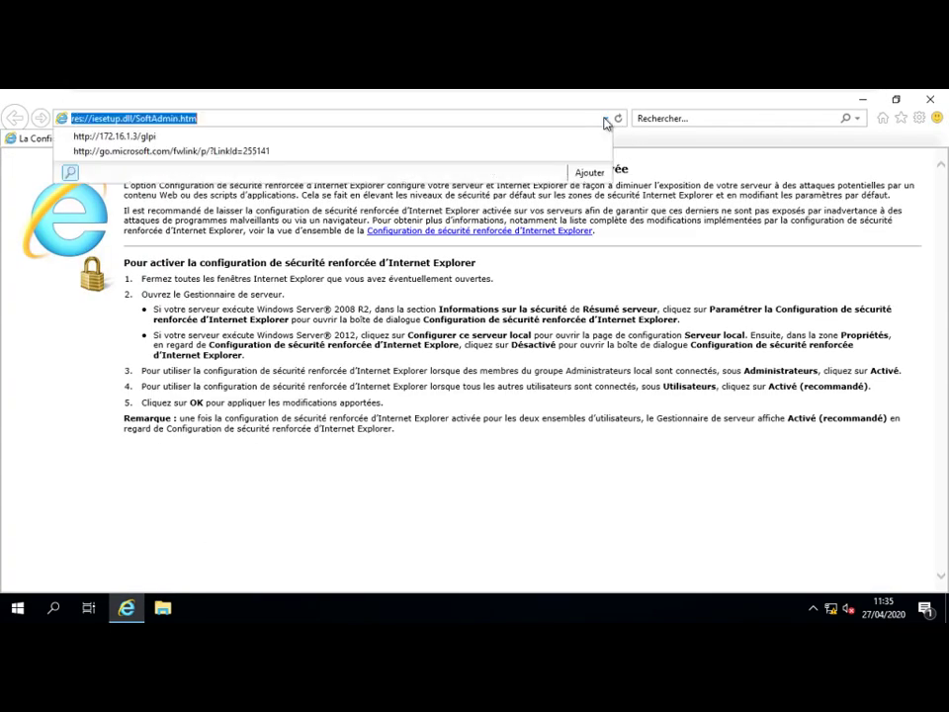
pyautogui.click(145, 138)
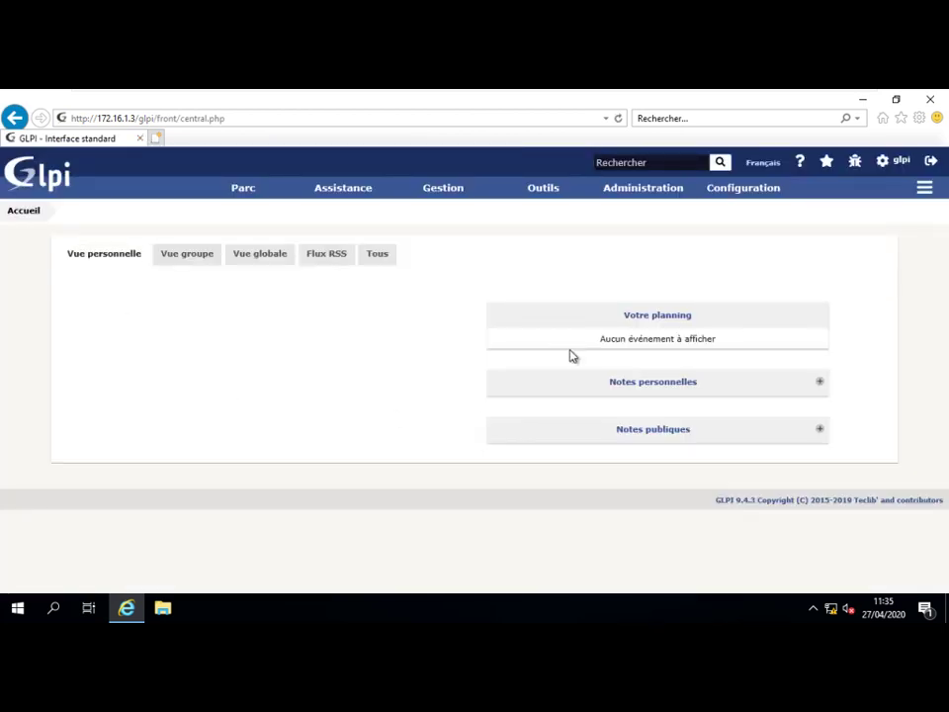
pyautogui.click(931, 161)
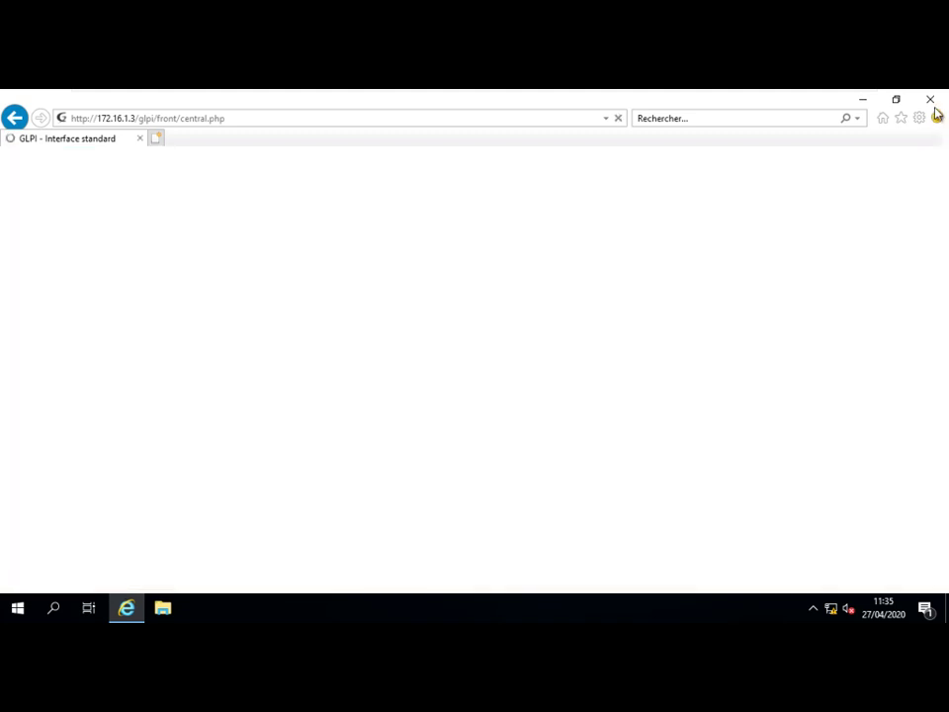
pyautogui.click(933, 103)
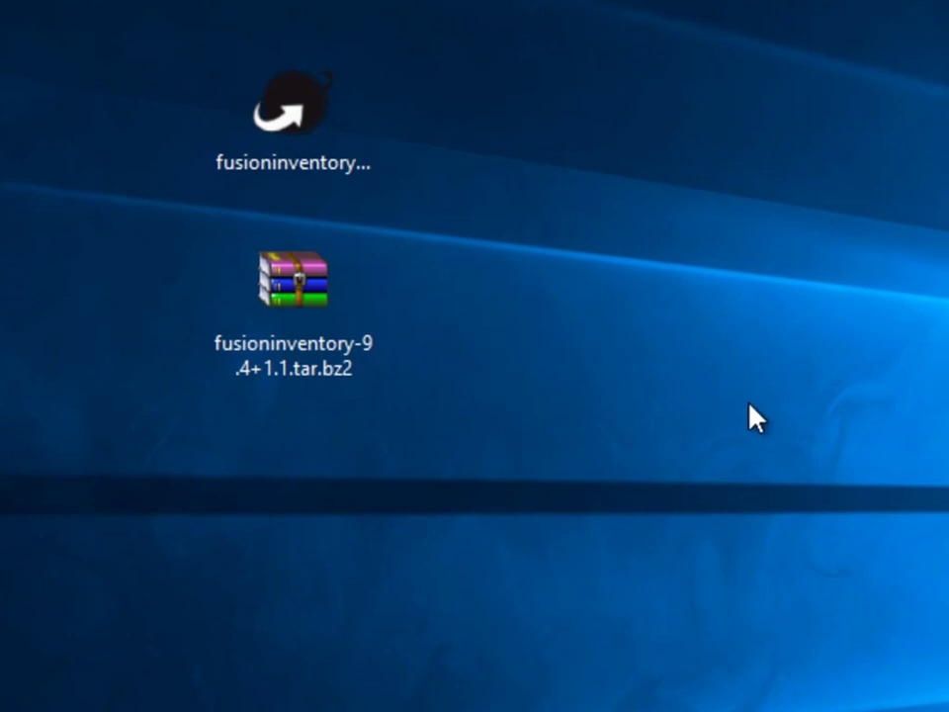
pyautogui.click(280, 112)
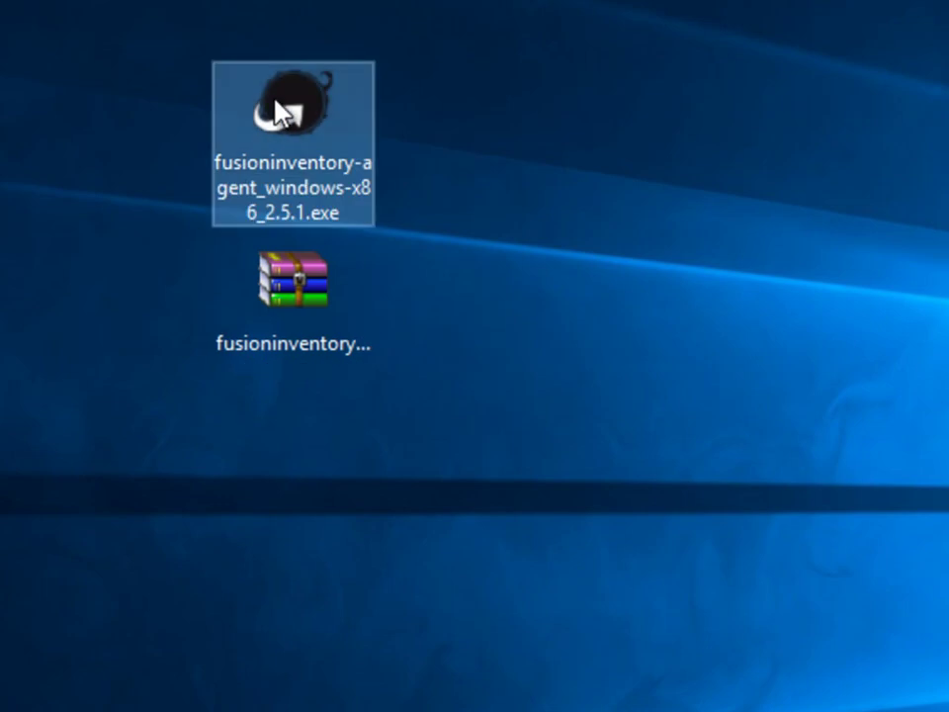
pyautogui.click(308, 290)
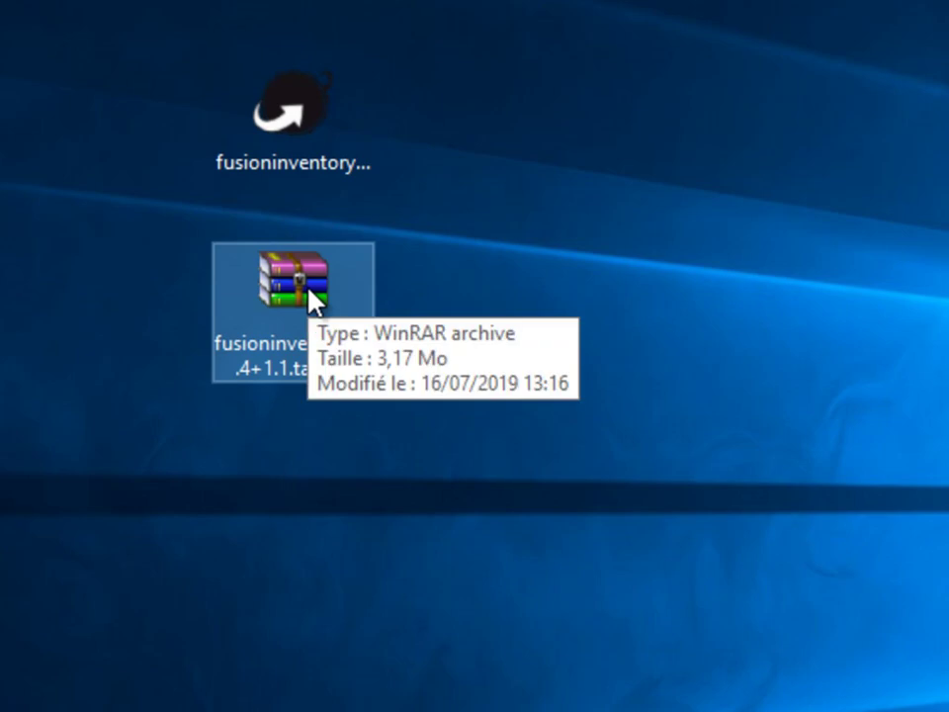
pyautogui.click(718, 277)
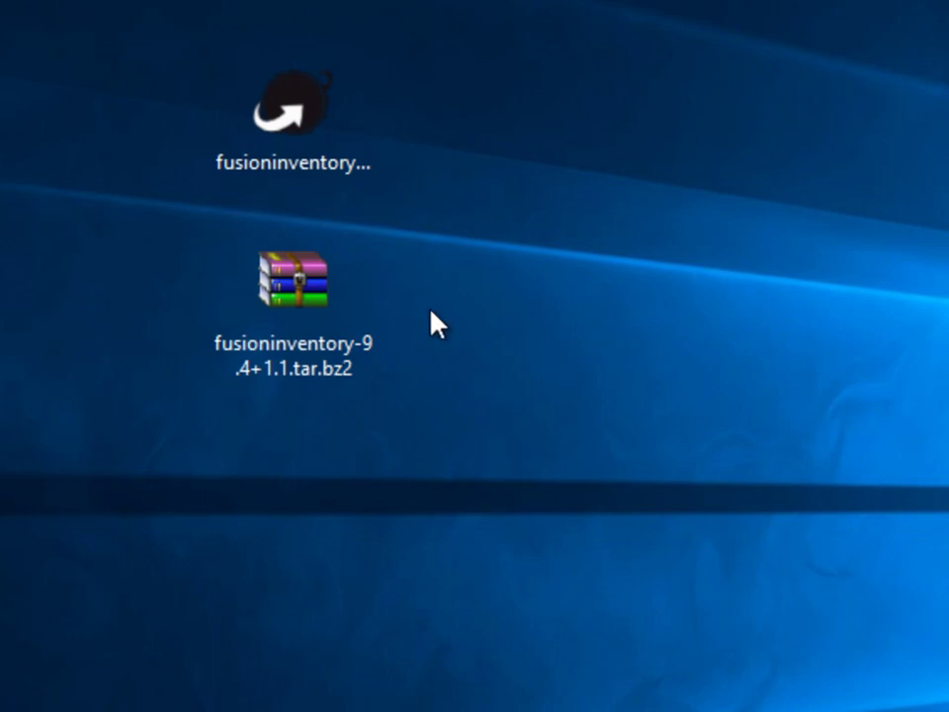
# Extract the fusioninventory folder from the fusioninventory-9.4+1.1.tar.bz2 archive to the Bureau with WinRAR and close WinRAR.
pyautogui.rightClick(305, 299)
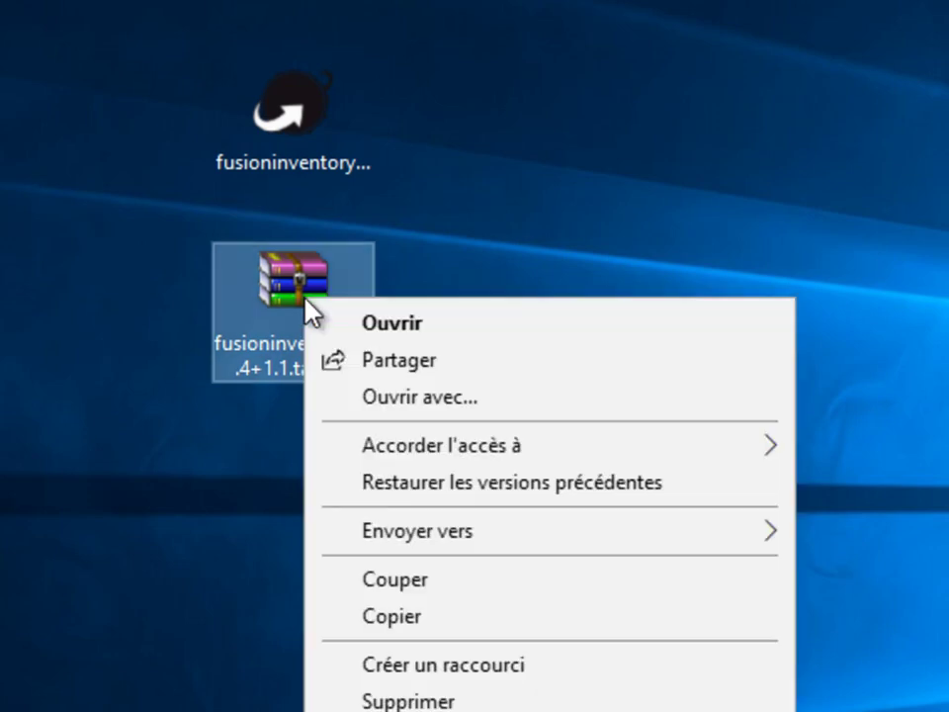
pyautogui.click(395, 402)
pyautogui.click(869, 703)
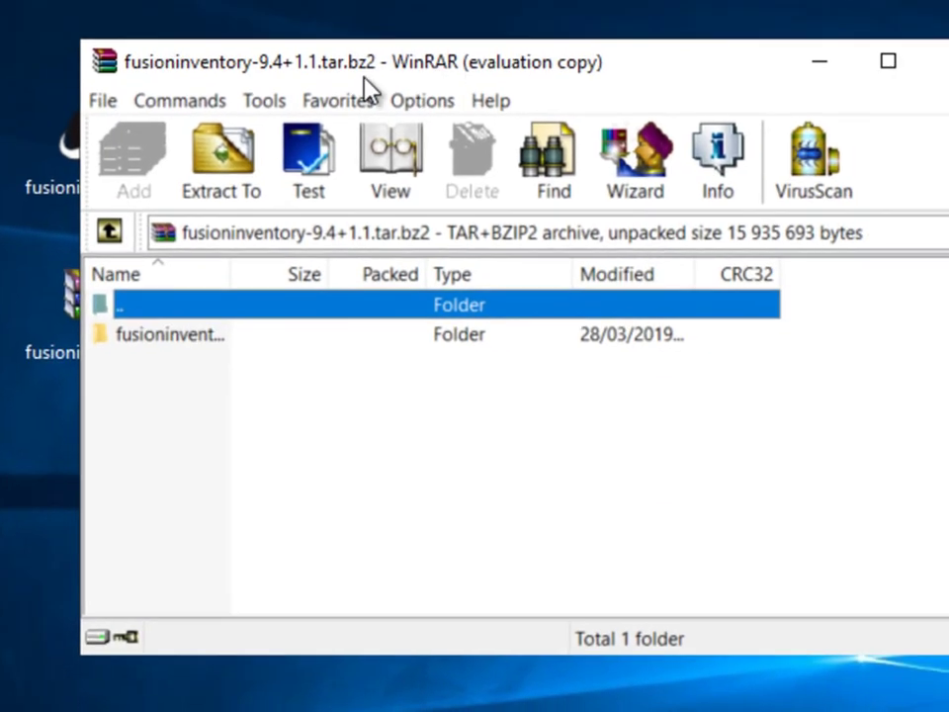
pyautogui.click(127, 335)
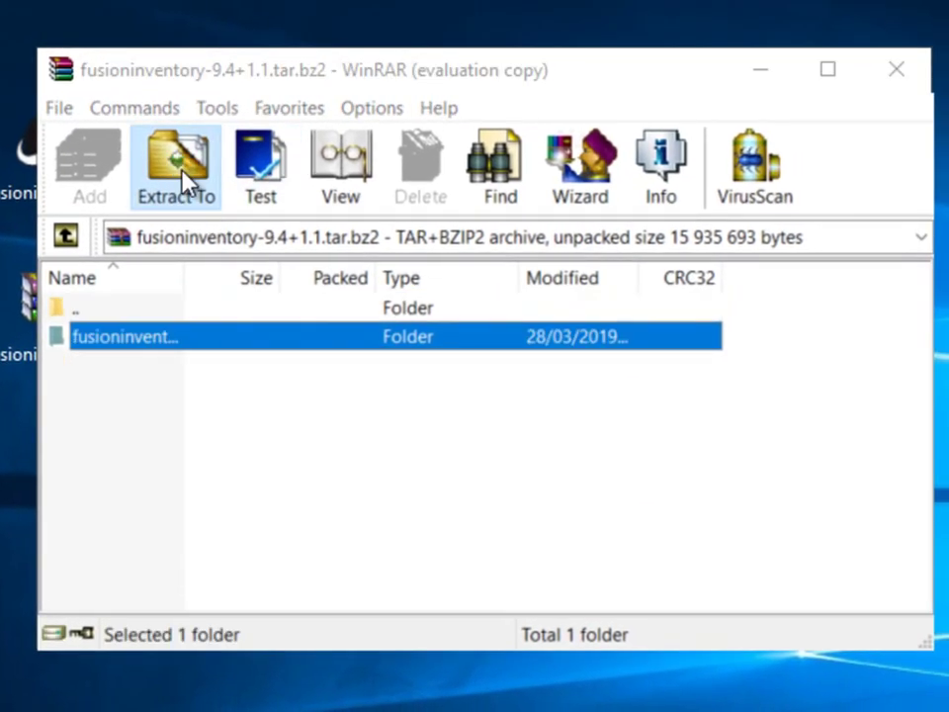
pyautogui.click(178, 170)
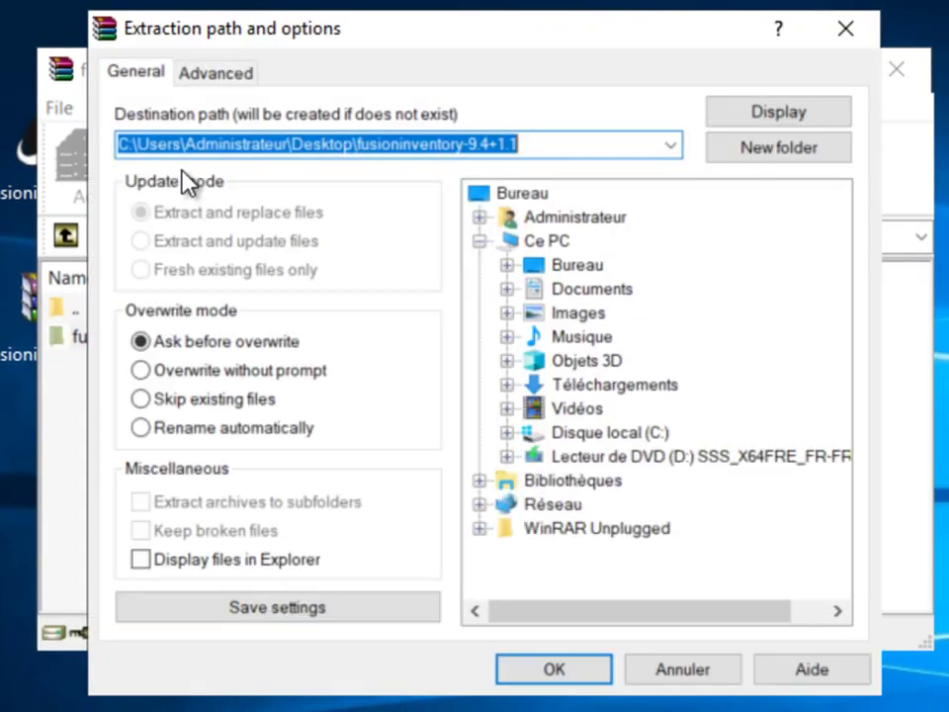
pyautogui.click(584, 269)
pyautogui.click(521, 669)
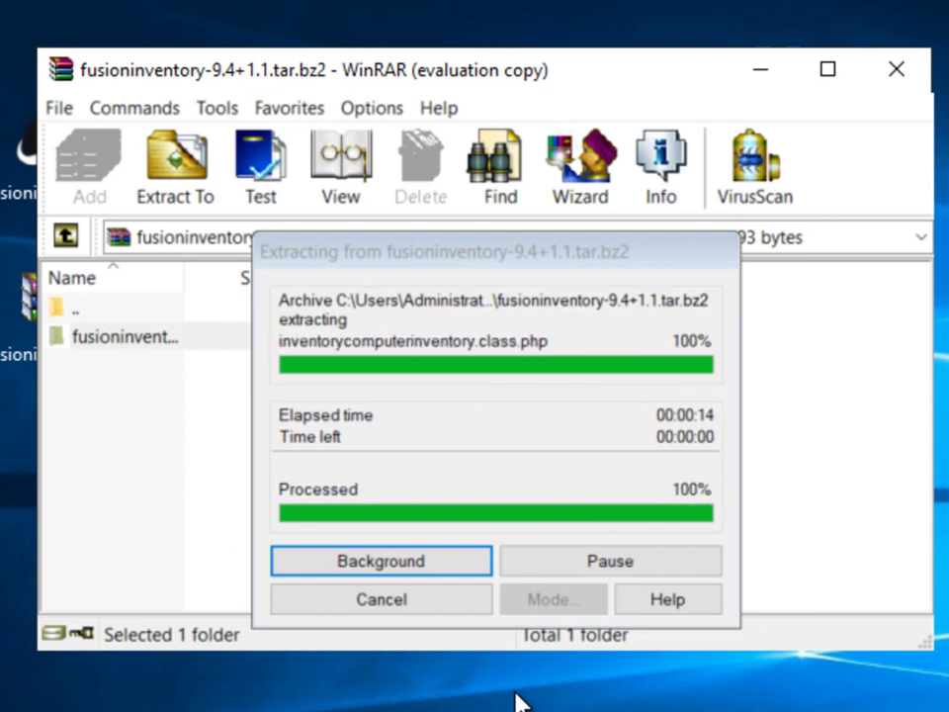
pyautogui.click(896, 69)
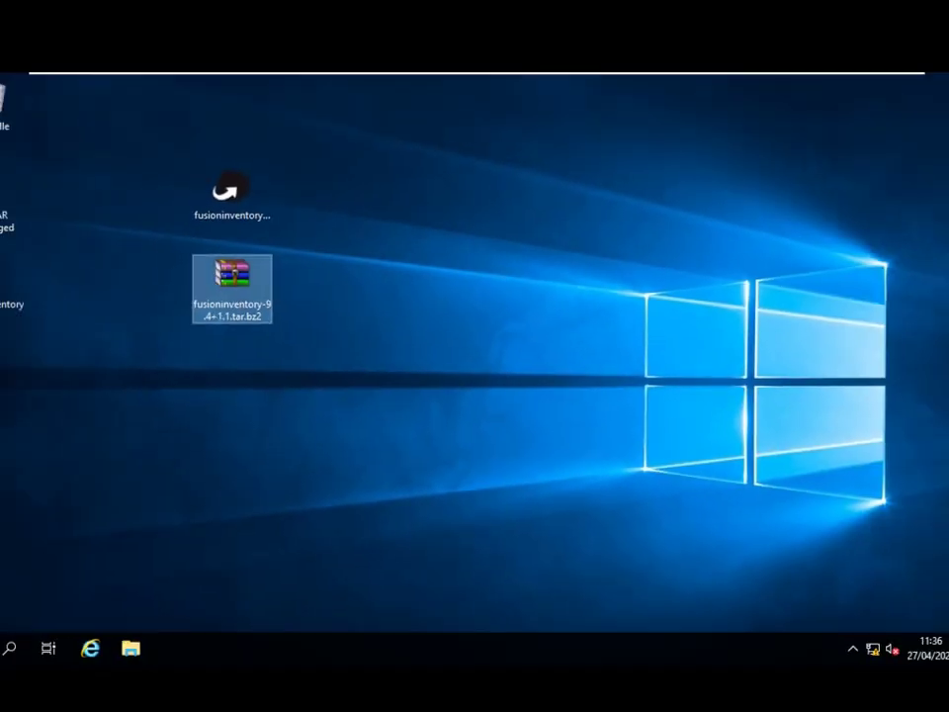
# Reposition the extracted fusioninventory folder on the desktop and send the fusioninventory-9.4+1.1.tar.bz2 archive to the Corbeille.
pyautogui.moveTo(45, 279); pyautogui.dragTo(164, 341)
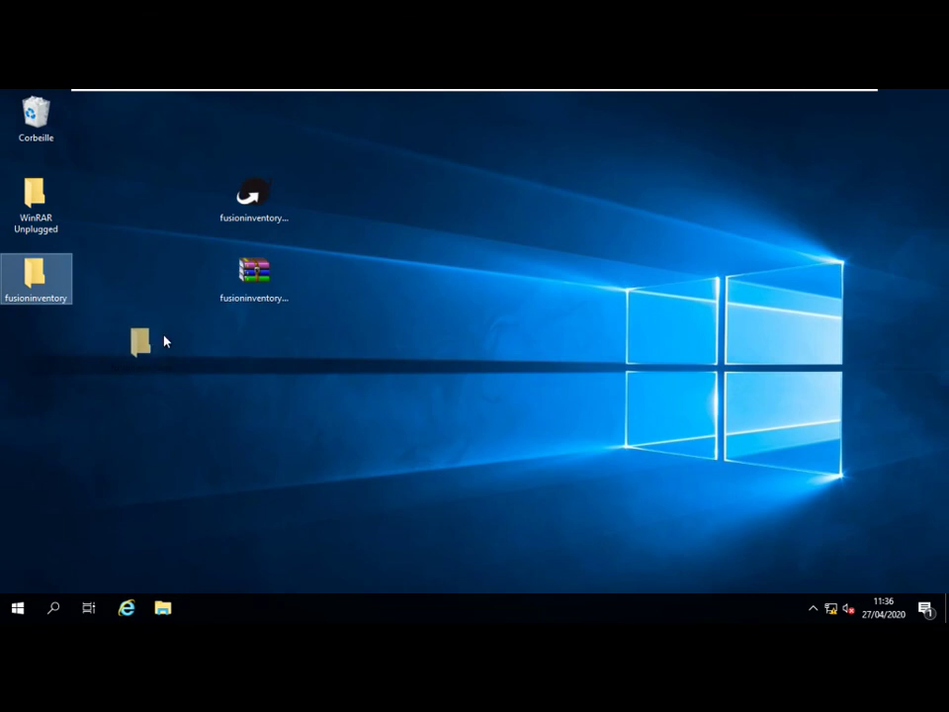
pyautogui.moveTo(254, 274); pyautogui.dragTo(46, 123)
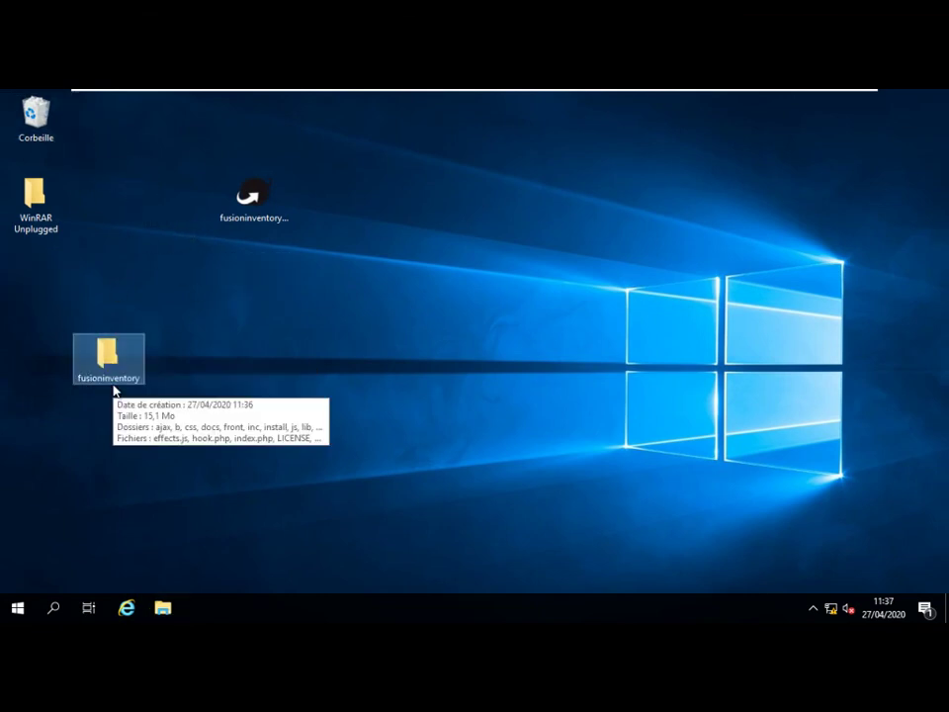
# Move the fusioninventory folder from the desktop into C:\xampp\htdocs\glpi\plugins and close the file explorer.
pyautogui.press('super+e')
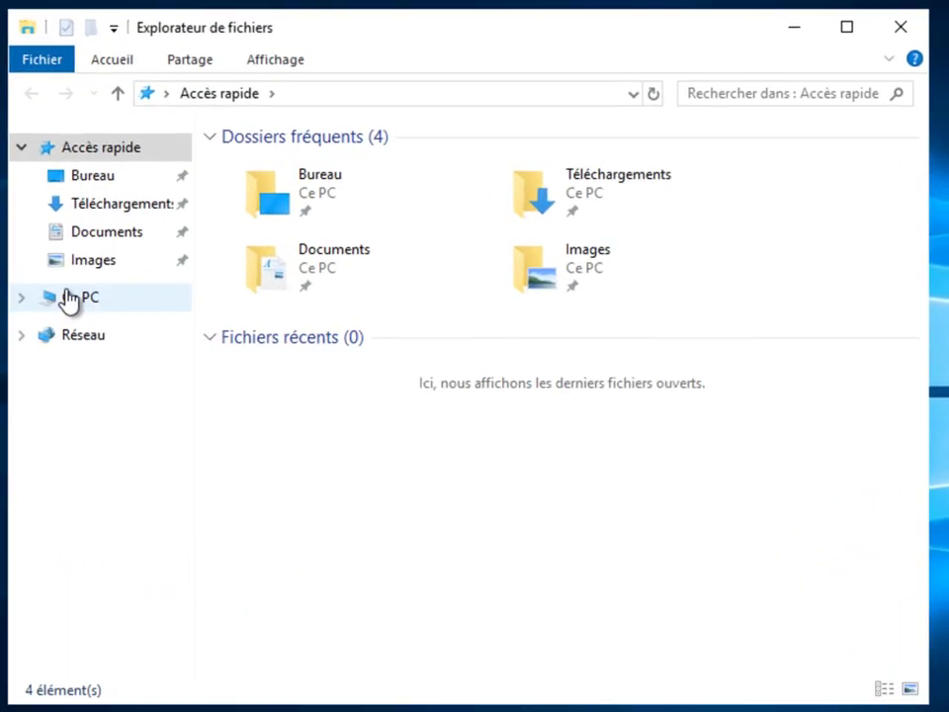
pyautogui.click(229, 307)
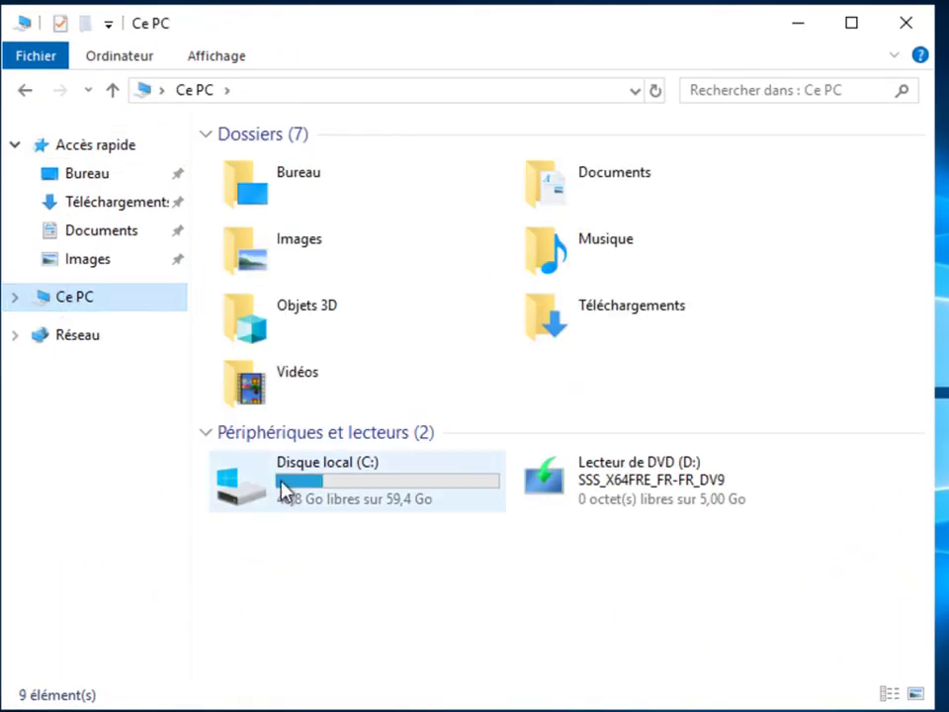
pyautogui.doubleClick(284, 489)
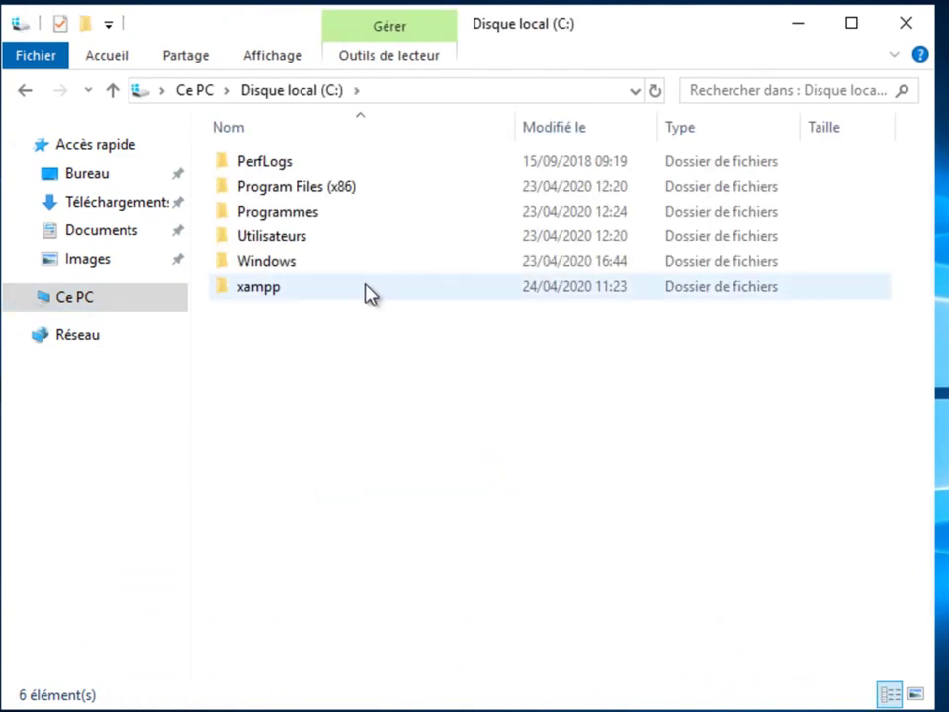
pyautogui.doubleClick(290, 288)
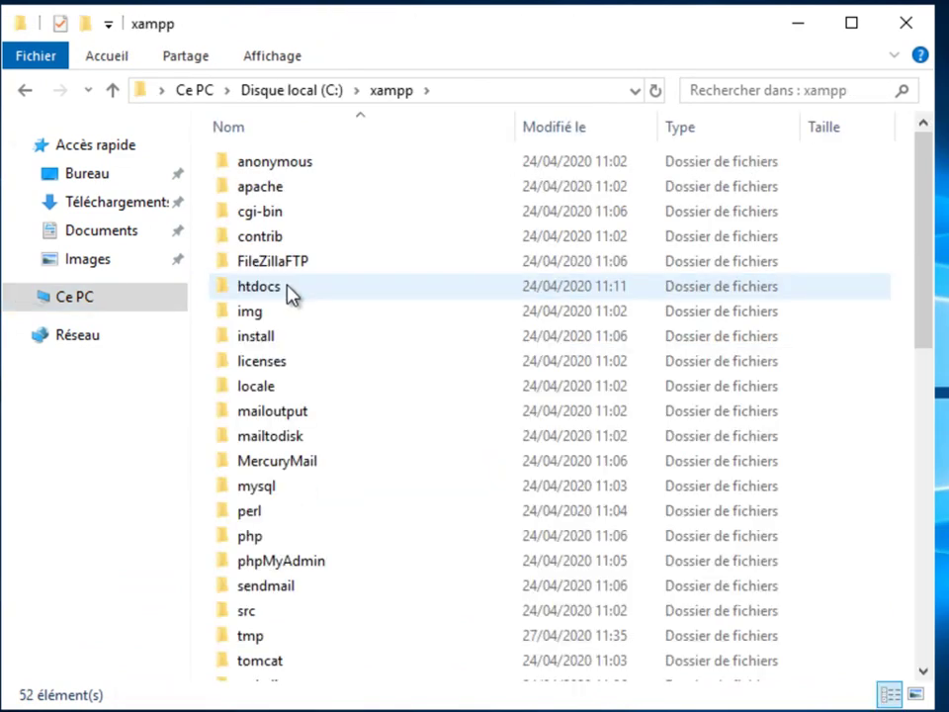
pyautogui.doubleClick(249, 287)
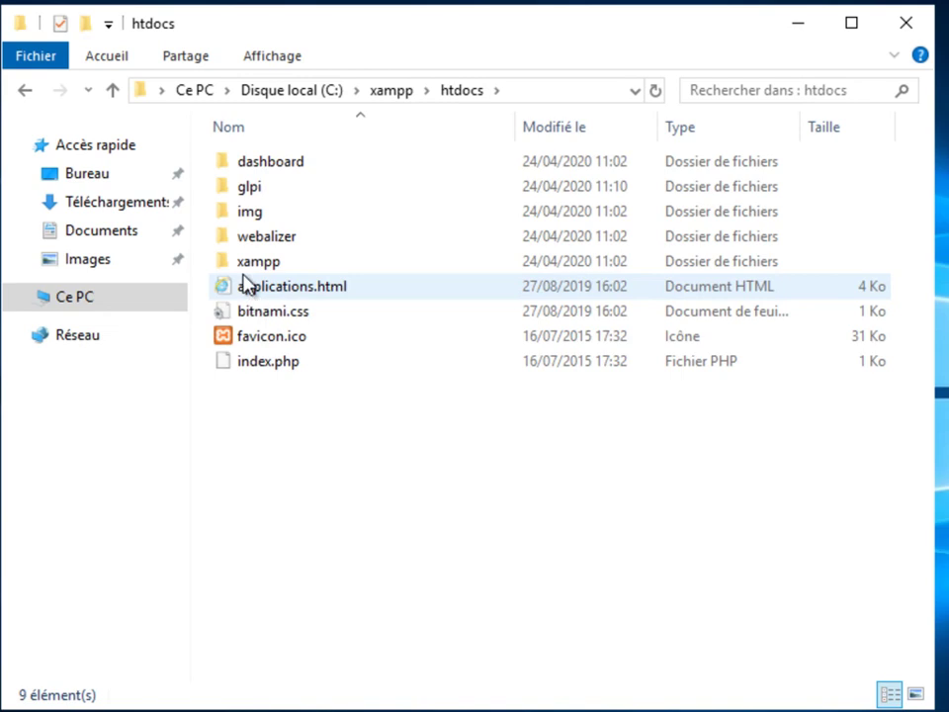
pyautogui.doubleClick(249, 188)
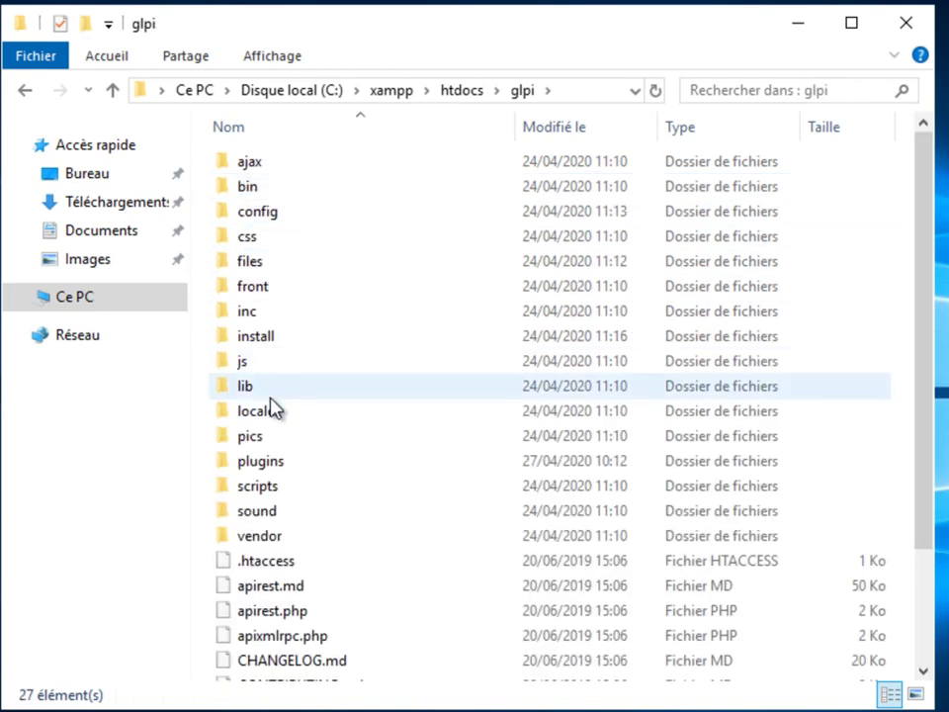
pyautogui.doubleClick(261, 462)
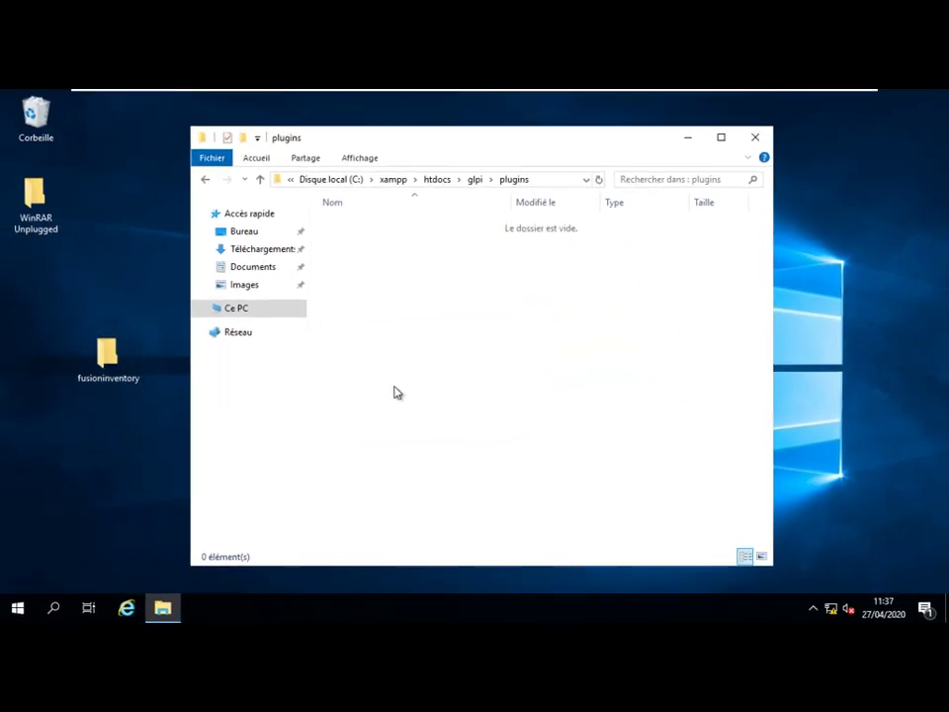
pyautogui.moveTo(393, 392); pyautogui.dragTo(426, 372)
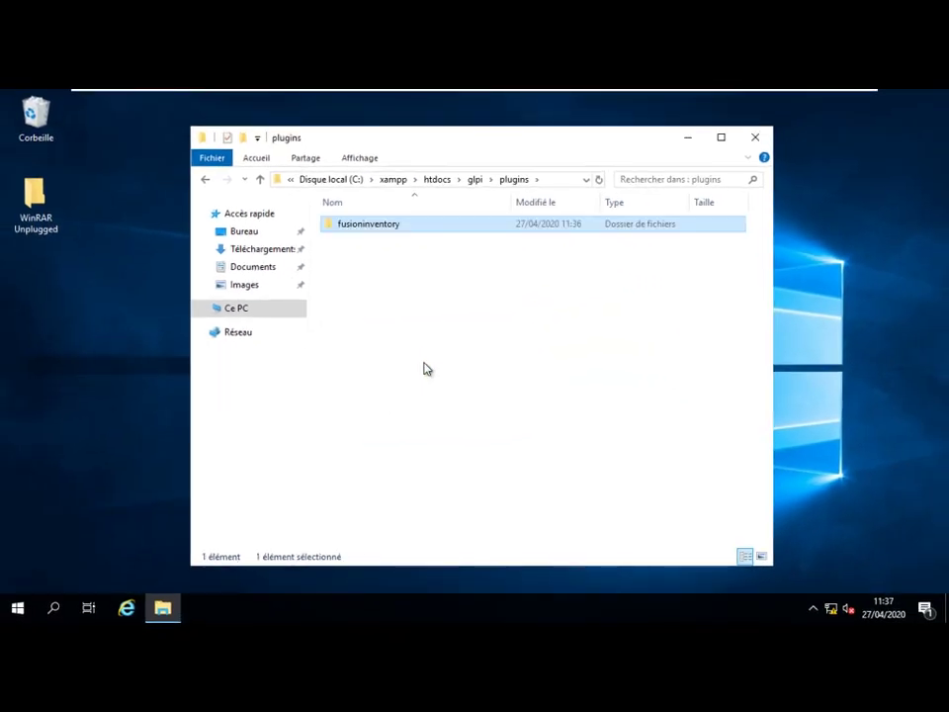
pyautogui.click(755, 137)
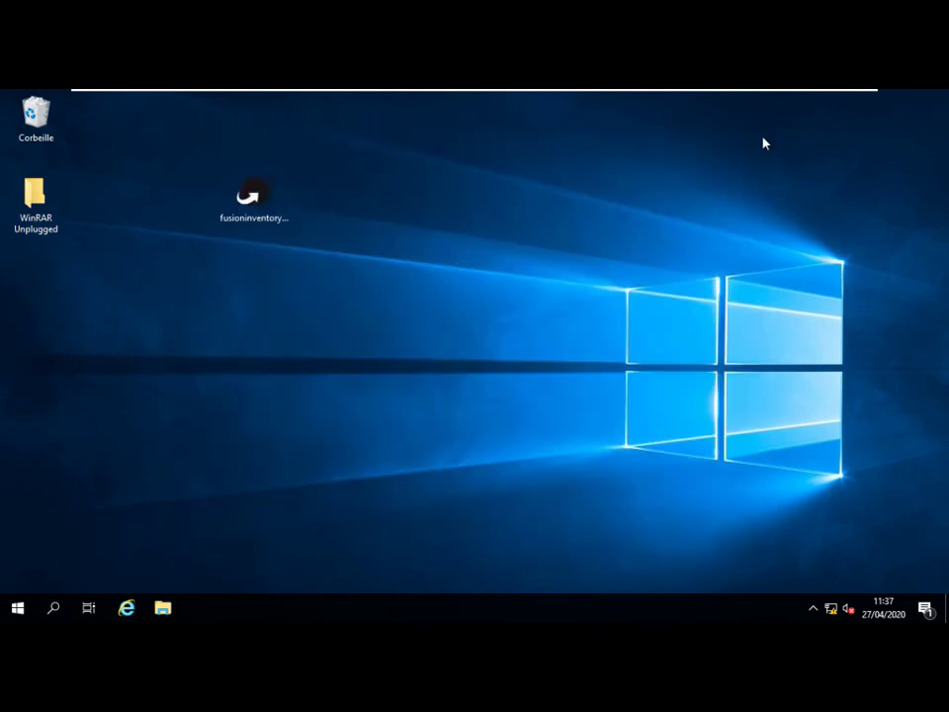
pyautogui.click(133, 610)
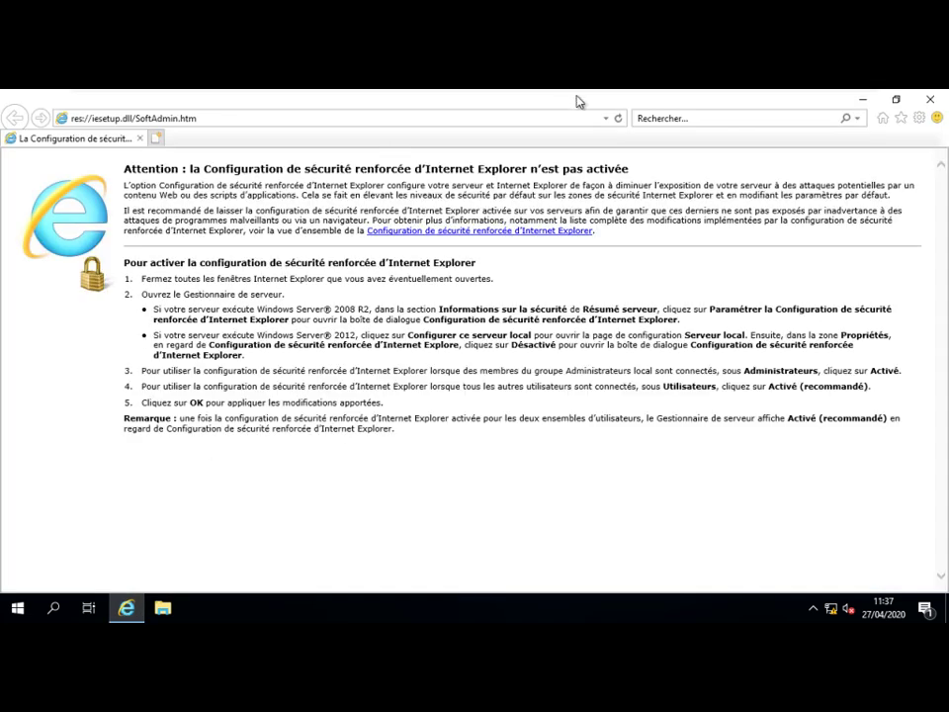
pyautogui.click(606, 118)
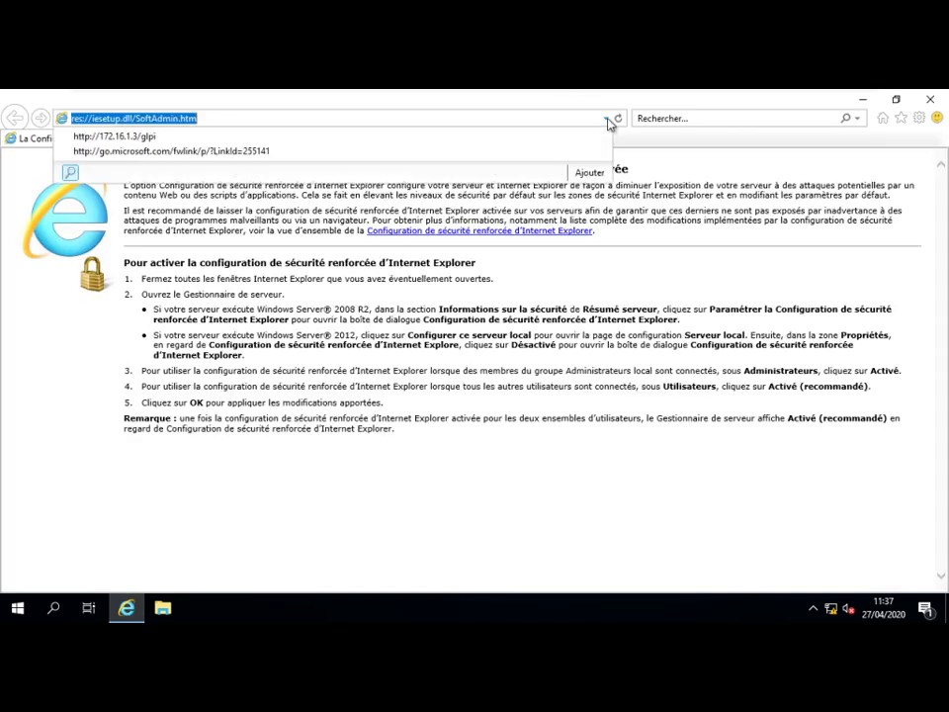
pyautogui.click(130, 138)
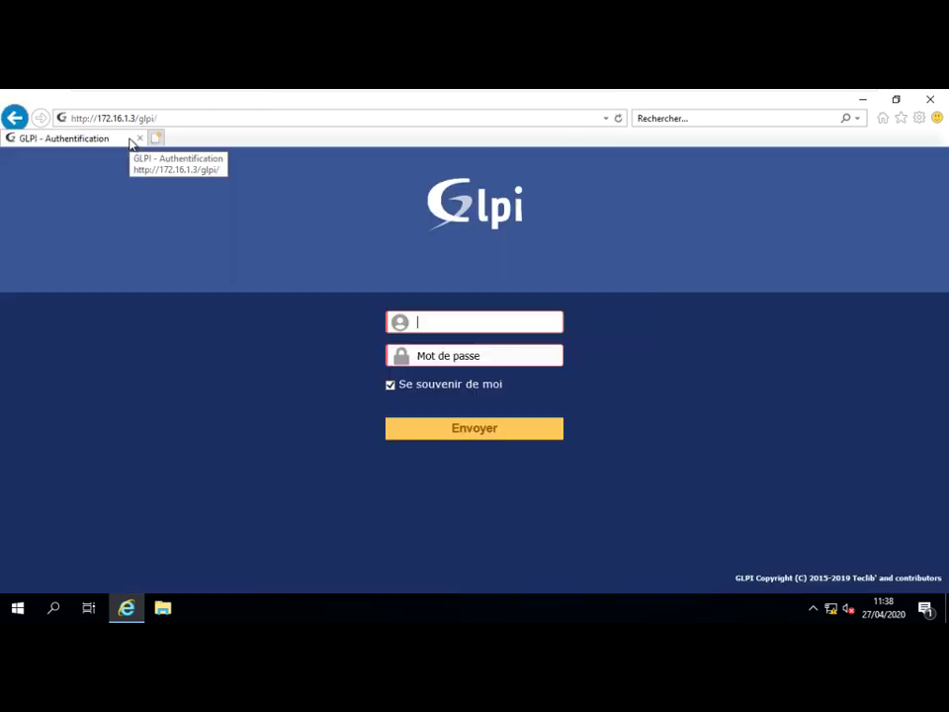
pyautogui.click(446, 321)
pyautogui.press('Down')
pyautogui.press('Return')
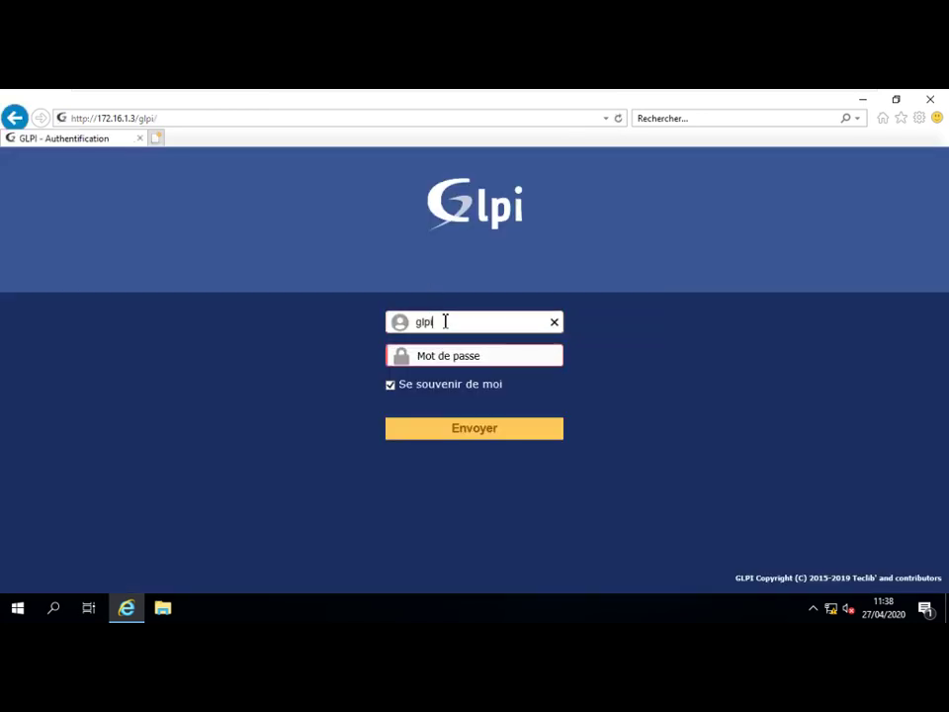
pyautogui.press('Tab')
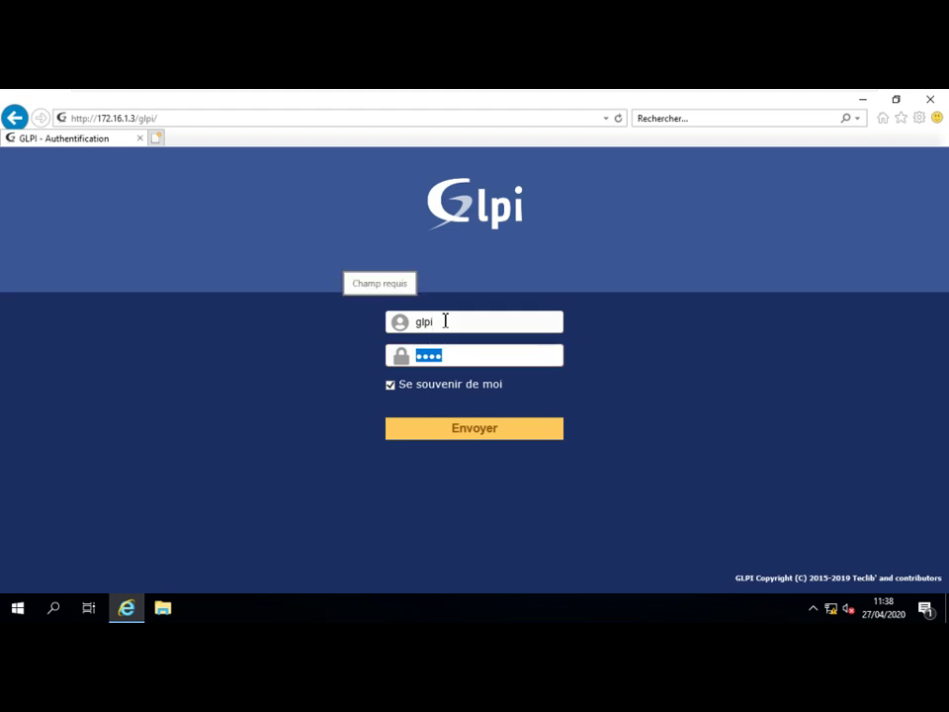
pyautogui.press('Return')
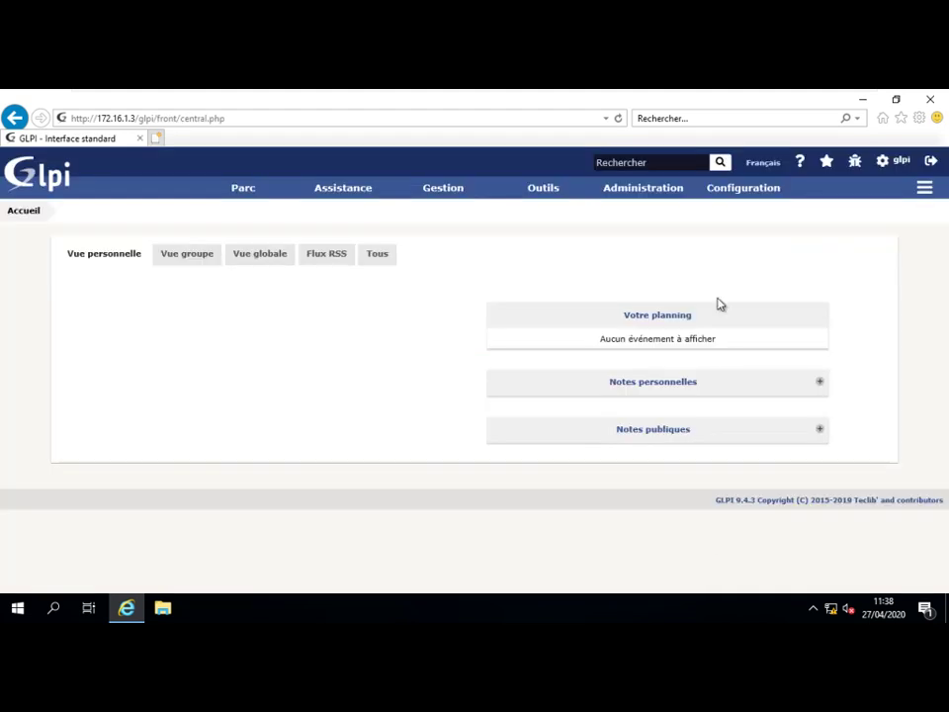
# Install and activate the FusionInventory plugin in GLPI's plugin configuration.
pyautogui.moveTo(729, 198)
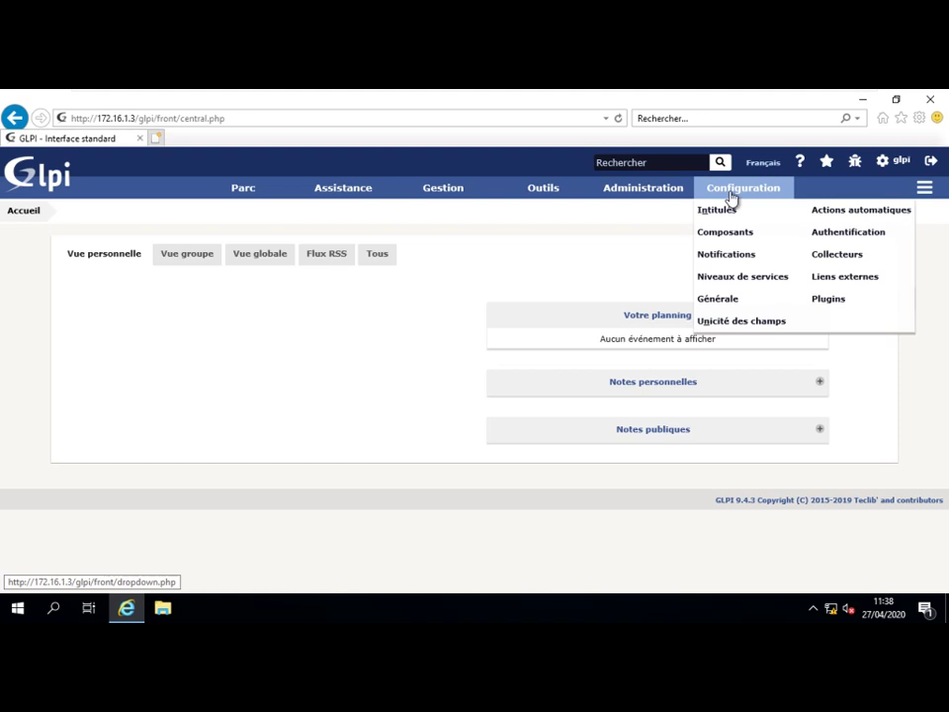
pyautogui.click(829, 303)
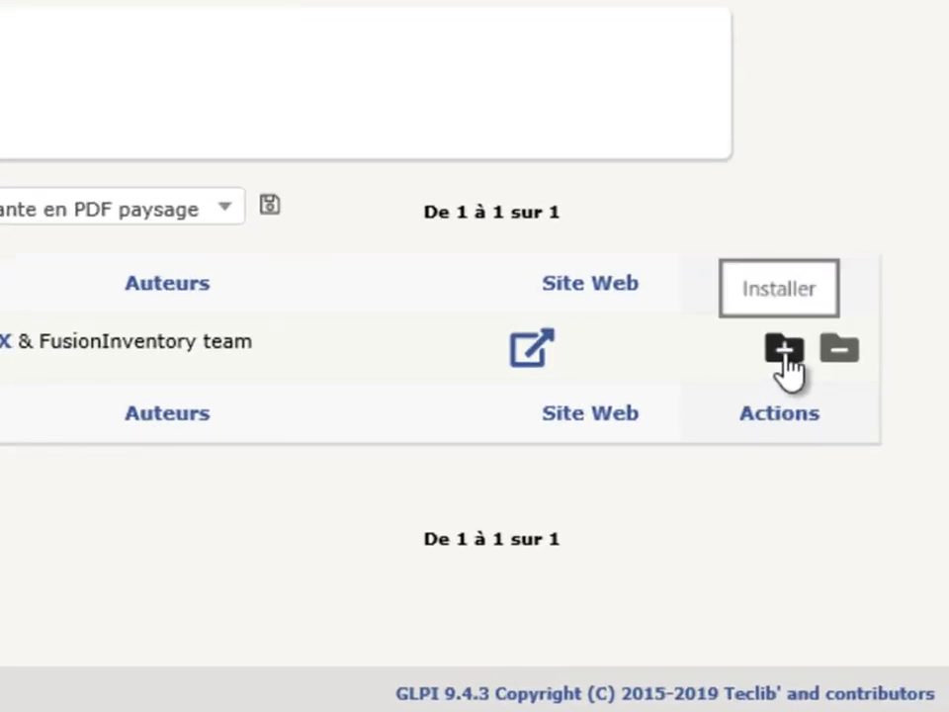
pyautogui.click(786, 356)
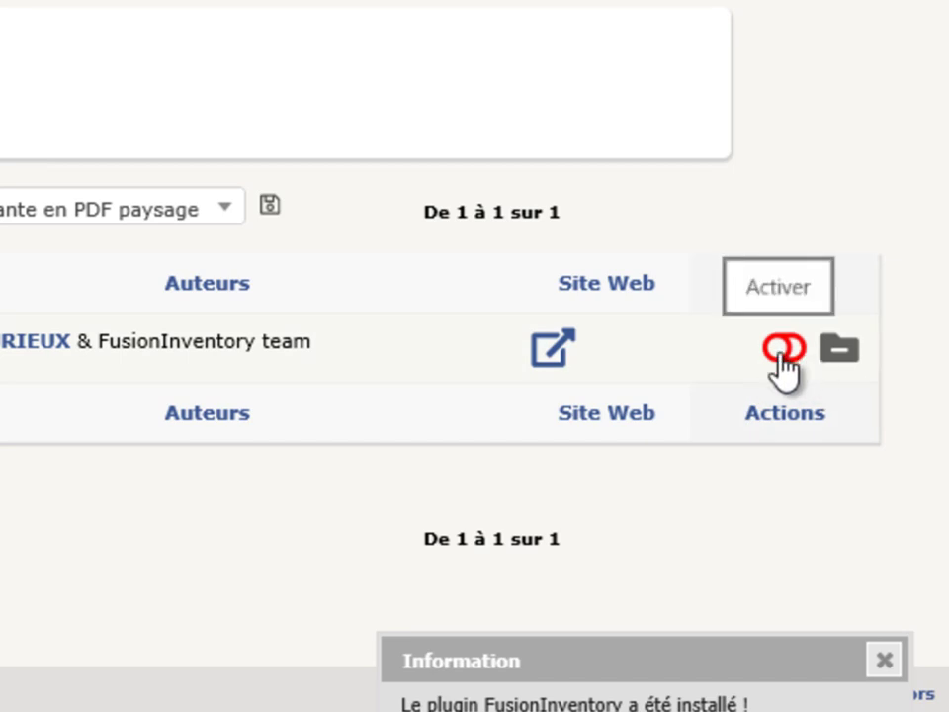
pyautogui.click(782, 348)
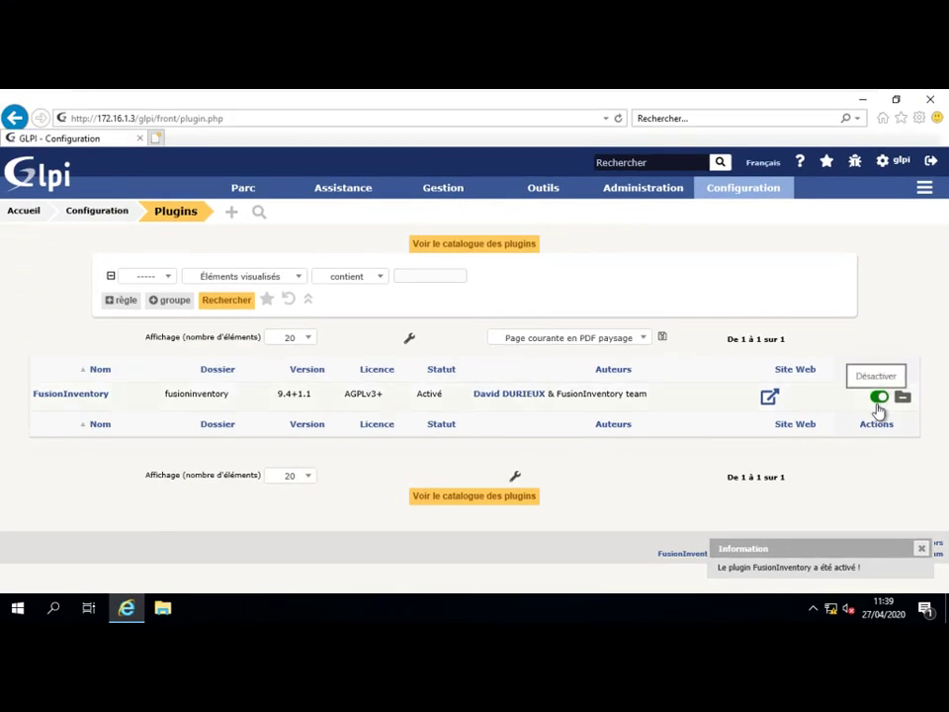
# Log out of GLPI and close the browser.
pyautogui.click(931, 164)
pyautogui.click(929, 100)
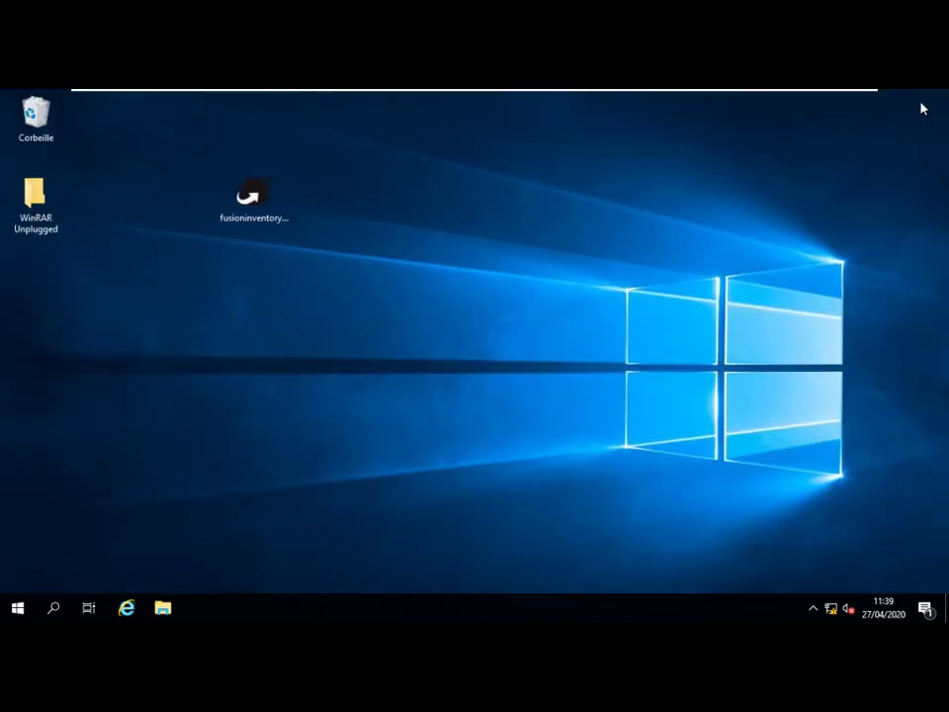
# Create a new folder named AgentFusion at the root of the C: drive.
pyautogui.click(255, 195)
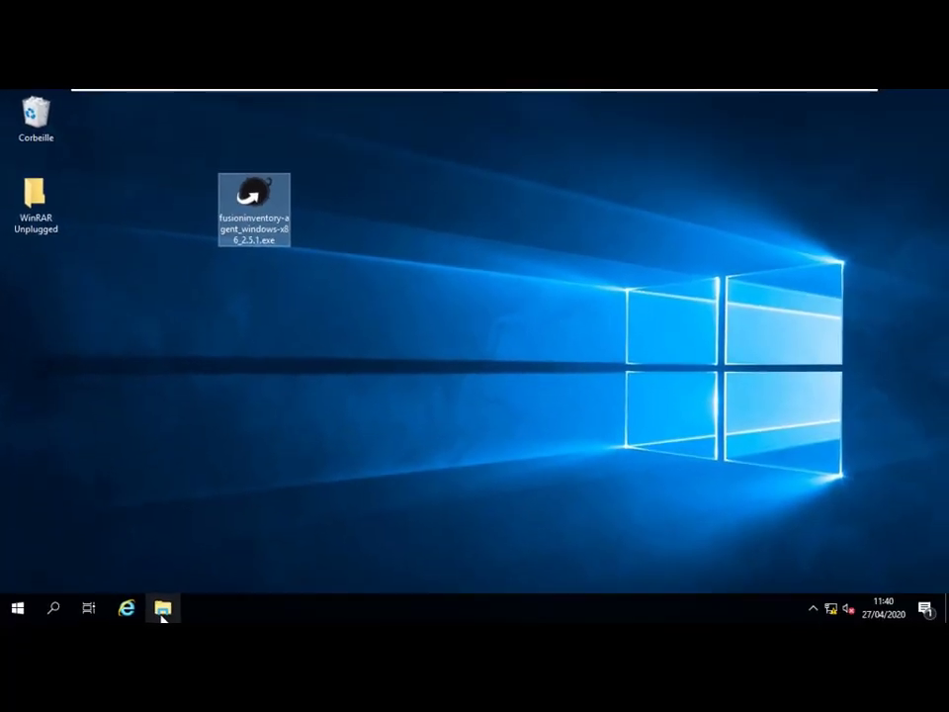
pyautogui.click(162, 610)
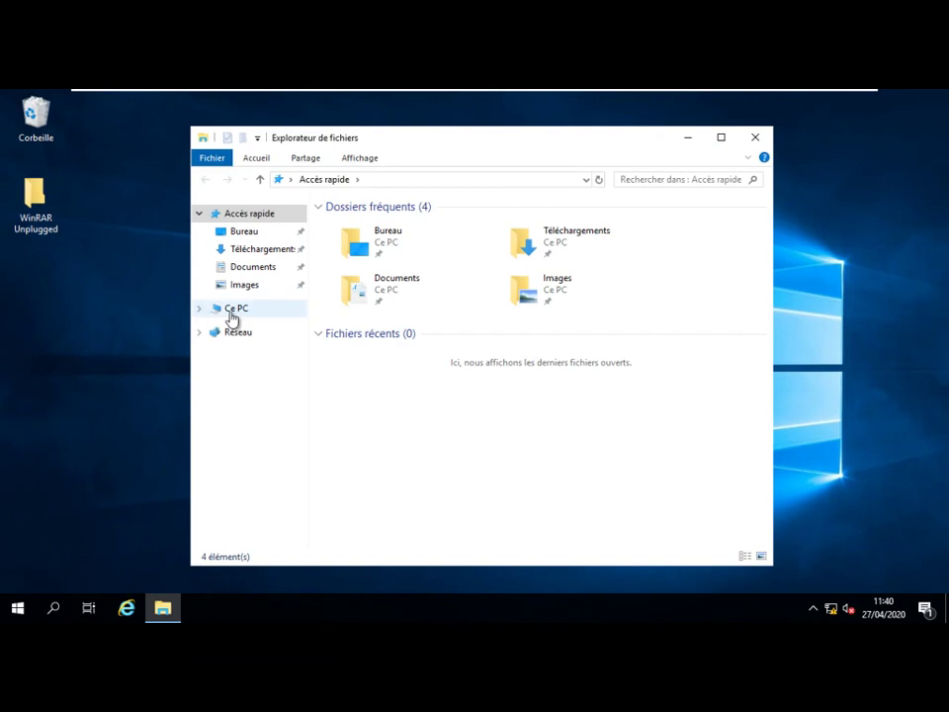
pyautogui.click(235, 313)
pyautogui.doubleClick(351, 423)
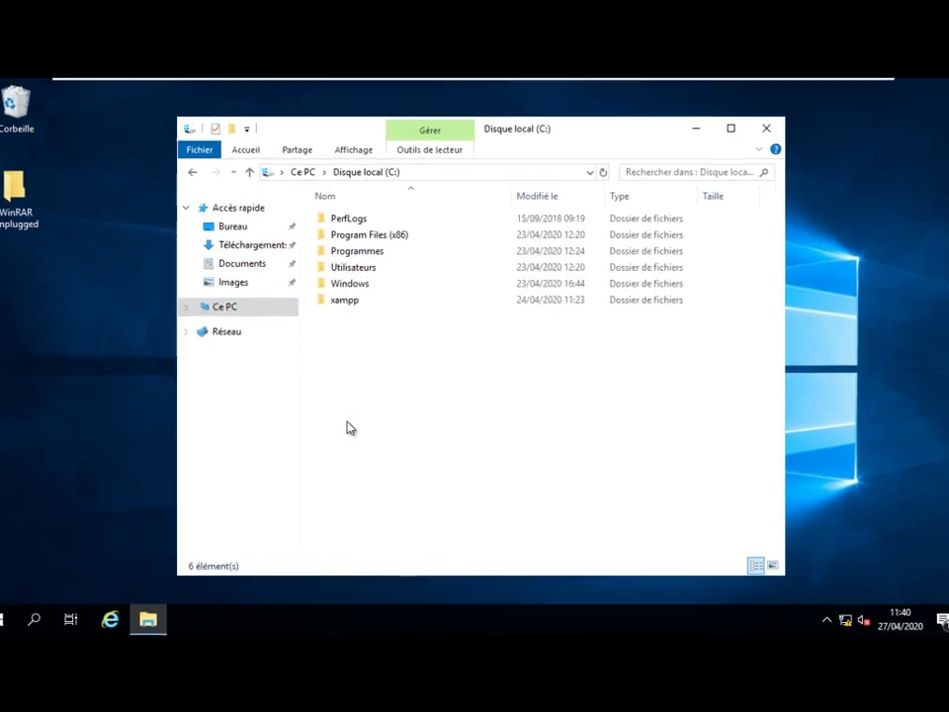
pyautogui.rightClick(380, 399)
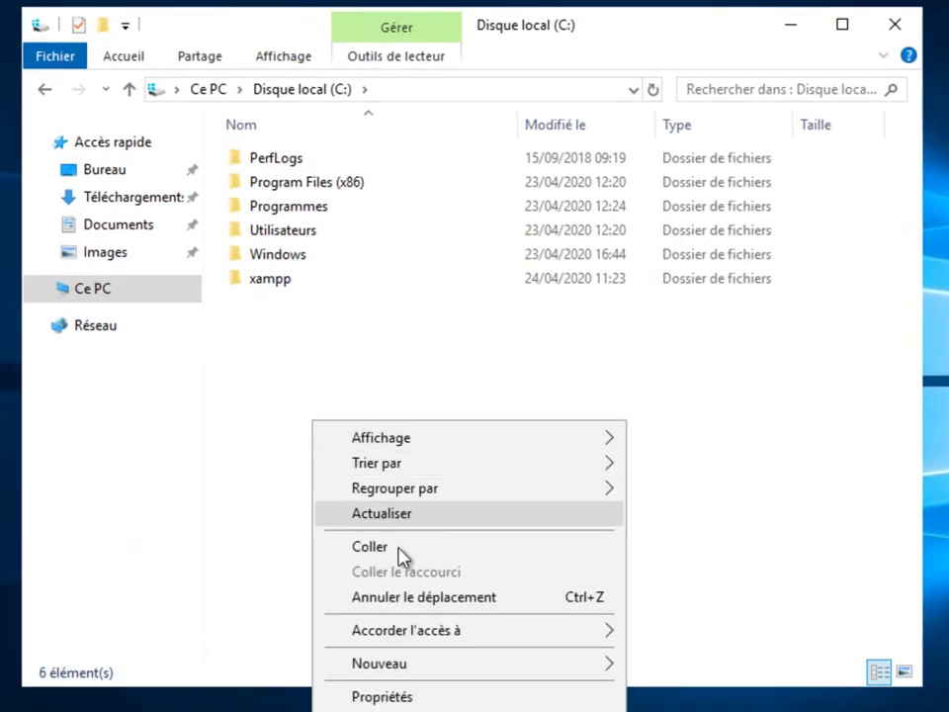
pyautogui.moveTo(491, 676)
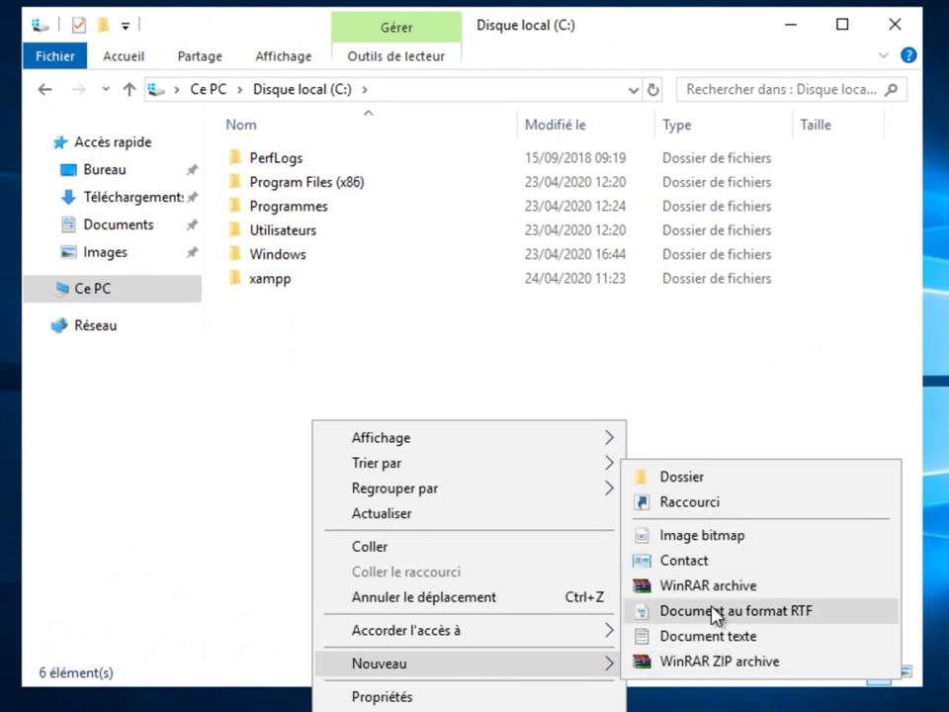
pyautogui.click(693, 478)
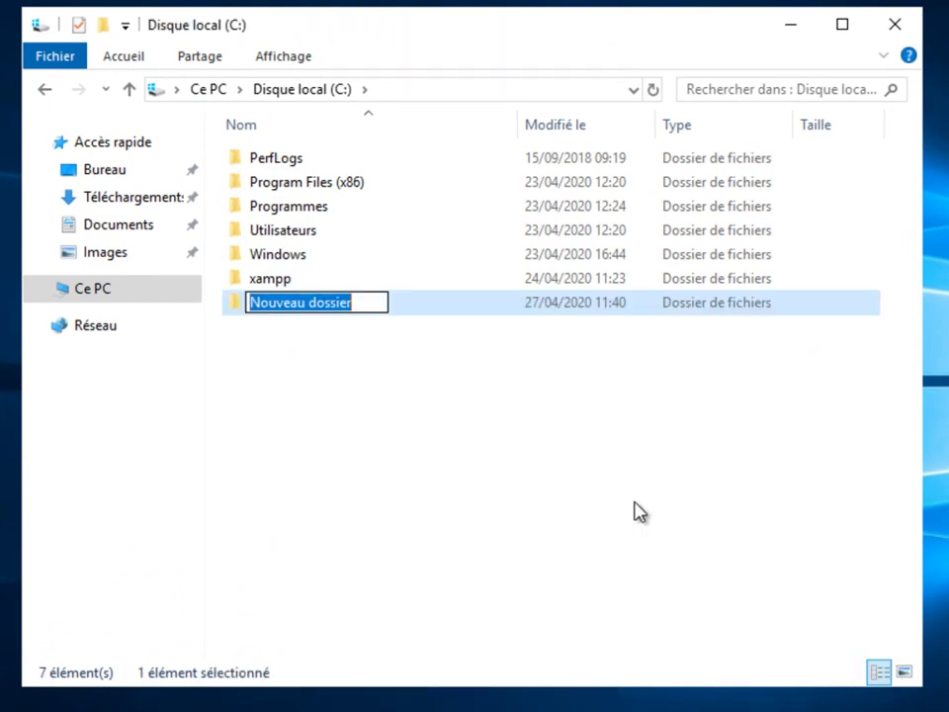
pyautogui.write('Agent')
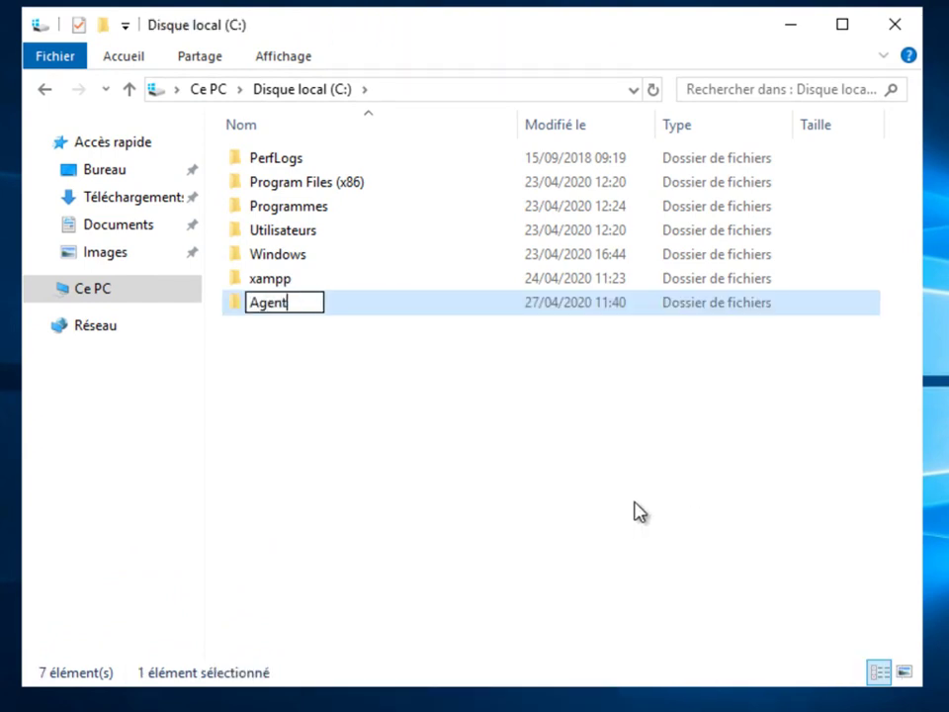
pyautogui.write('Fusion')
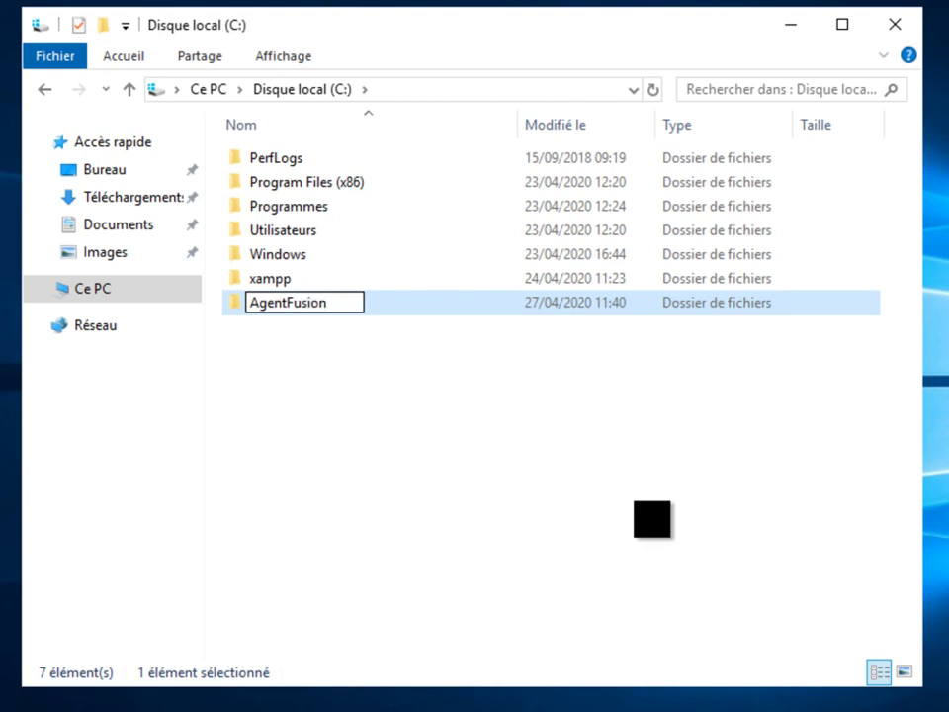
pyautogui.press('Return')
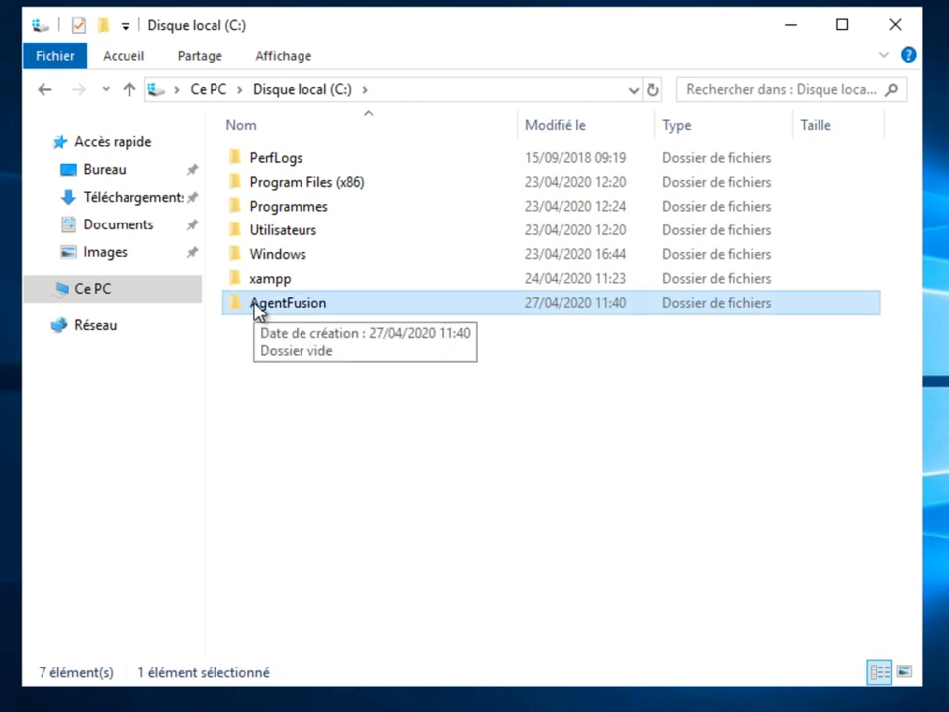
# Share the AgentFusion folder through advanced sharing, allowing Tout le monde the Contrôle total share permission.
pyautogui.rightClick(255, 306)
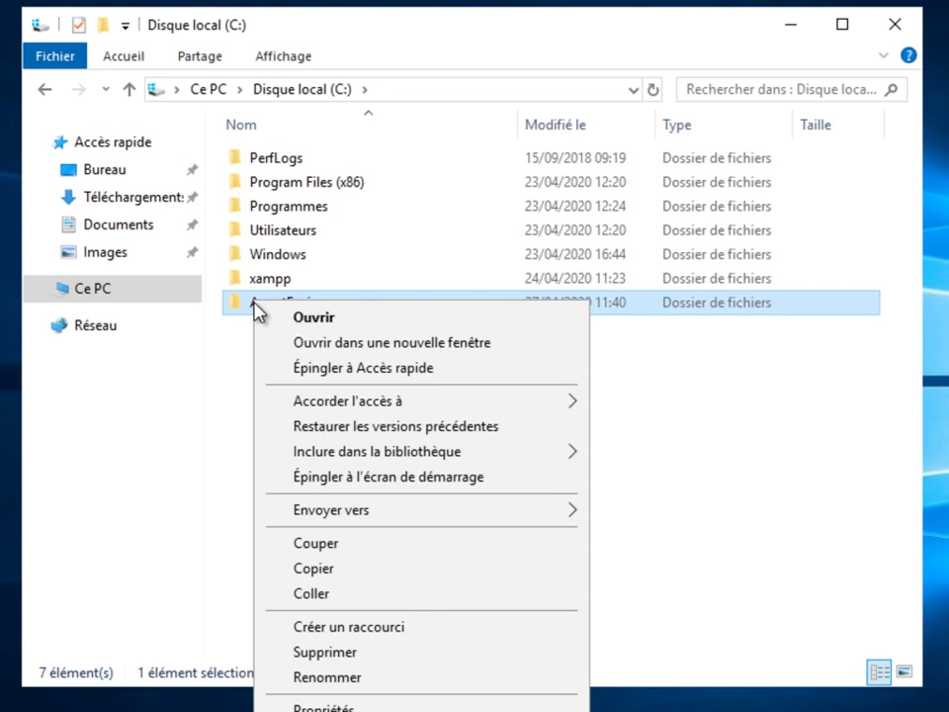
pyautogui.click(438, 705)
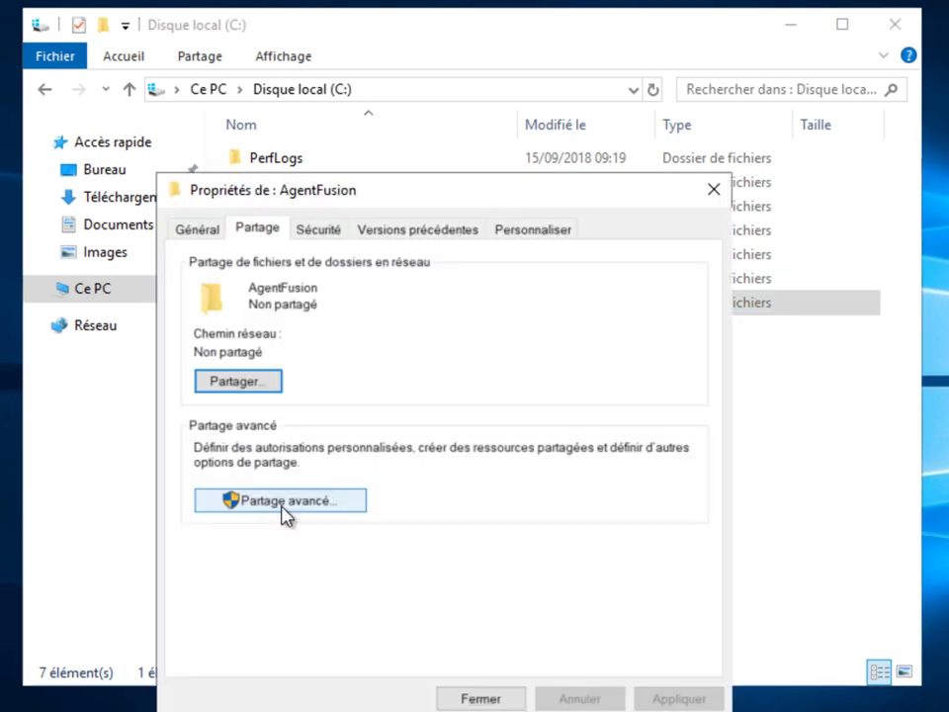
pyautogui.click(283, 504)
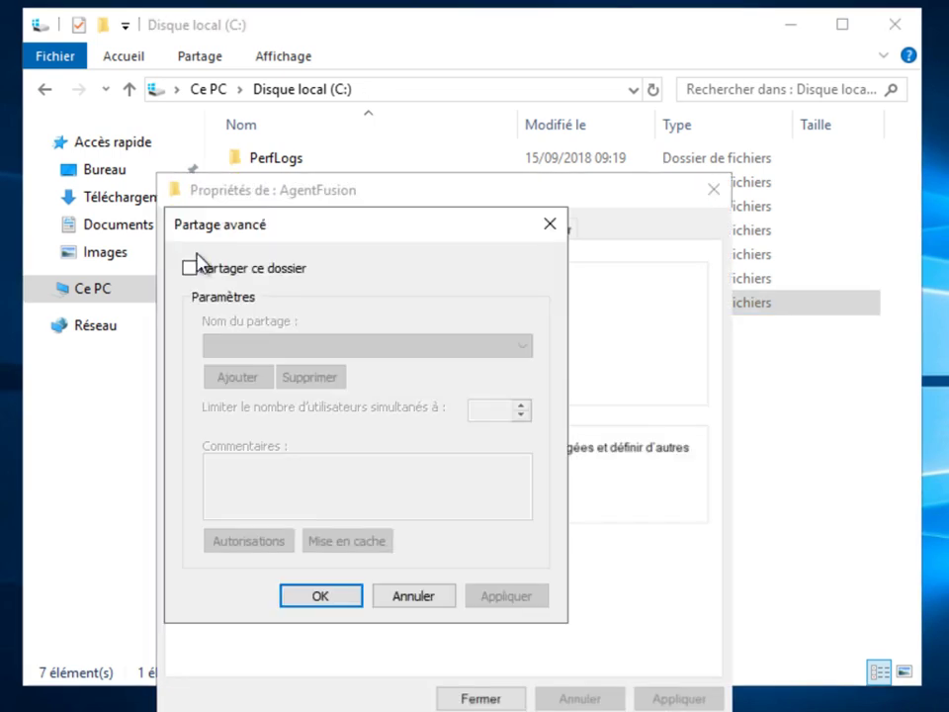
pyautogui.click(190, 269)
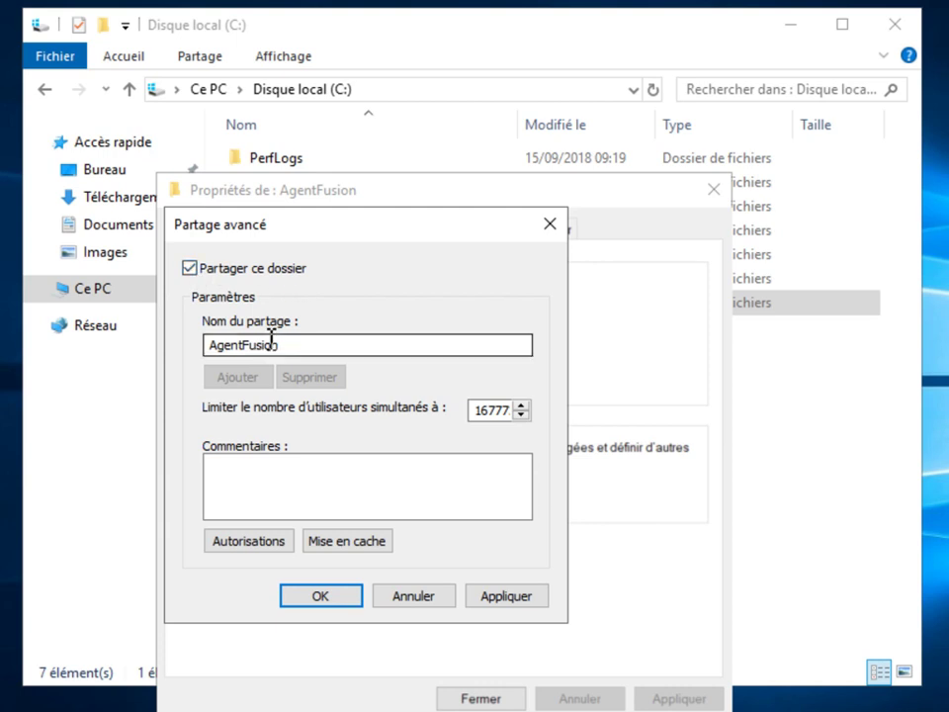
pyautogui.click(249, 542)
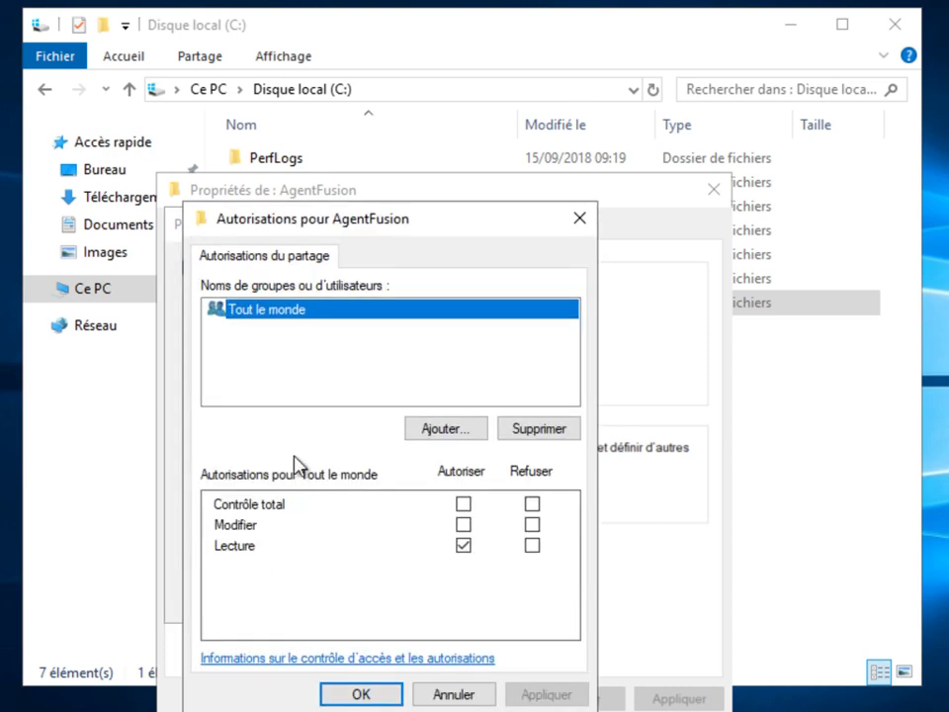
pyautogui.click(464, 505)
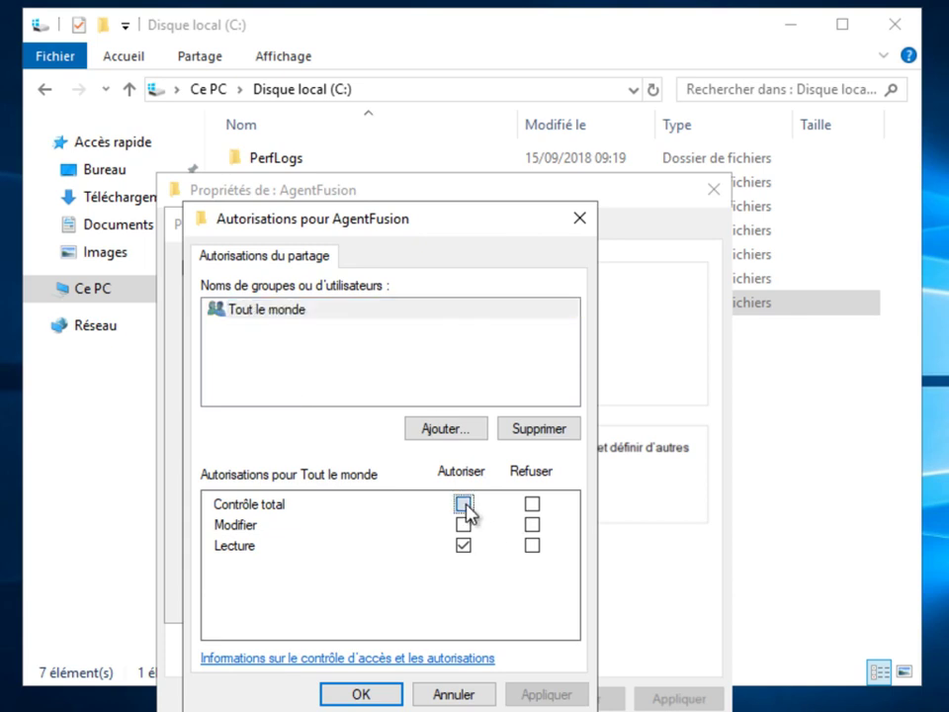
pyautogui.click(361, 695)
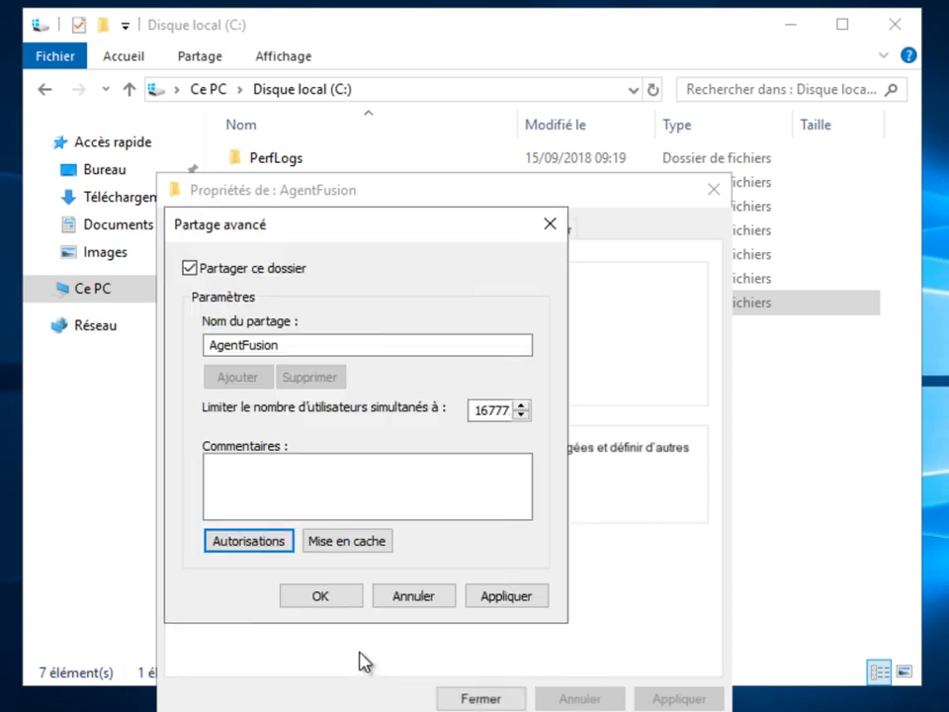
pyautogui.click(339, 603)
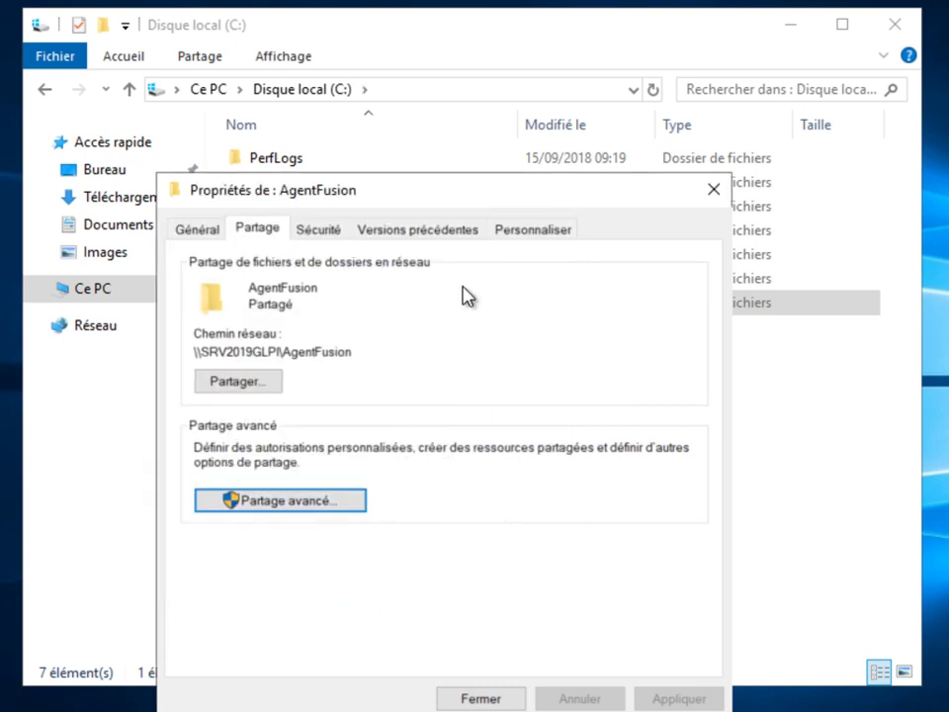
# Disable inheritance in AgentFusion's advanced security settings and remove all inherited permissions.
pyautogui.click(329, 239)
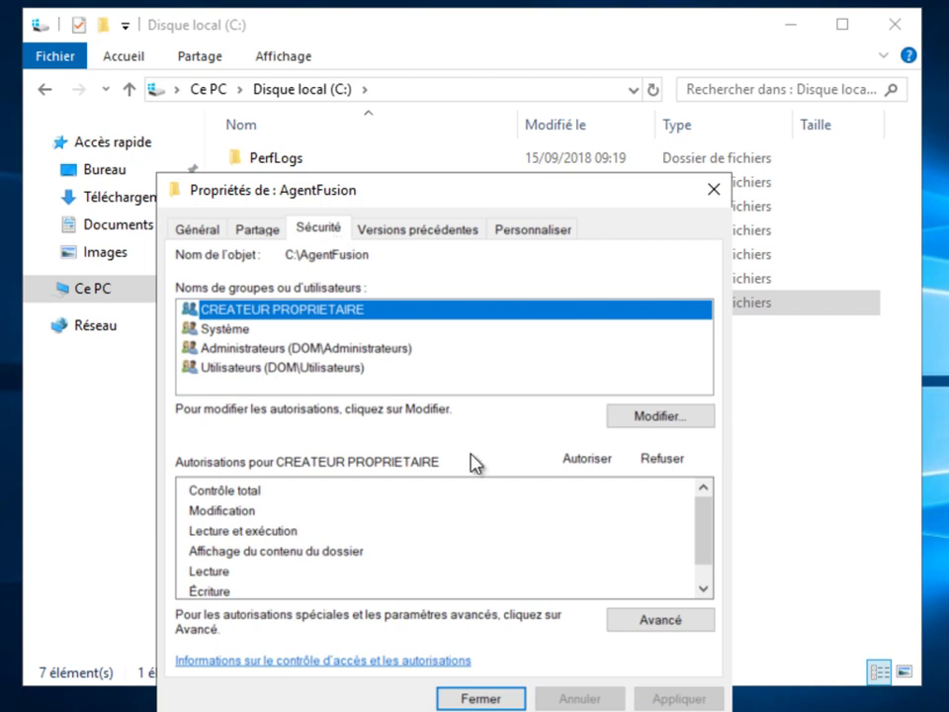
pyautogui.click(662, 618)
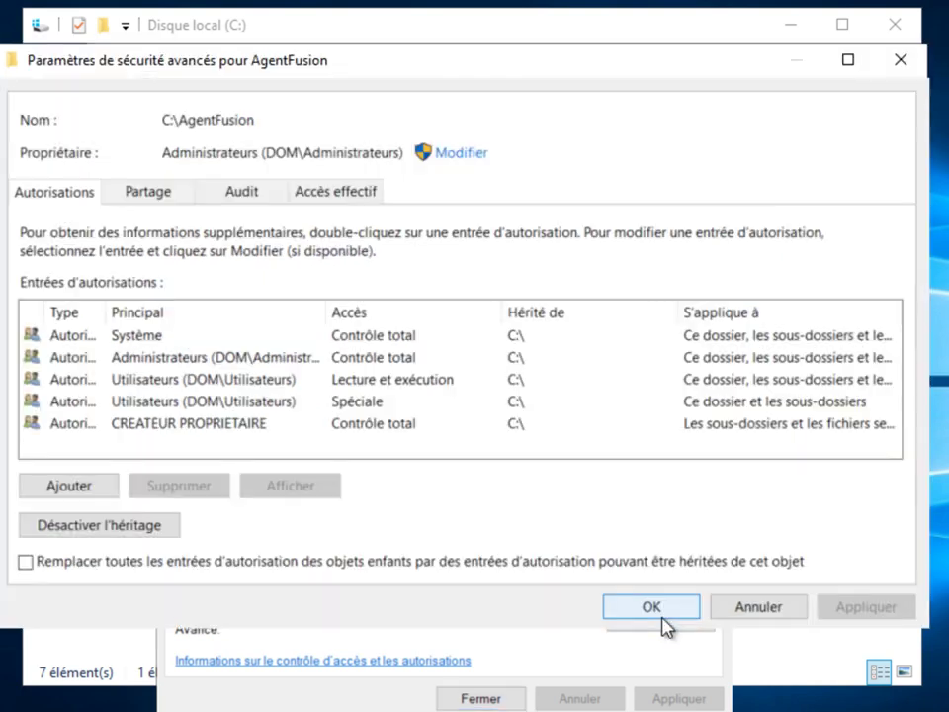
pyautogui.click(144, 531)
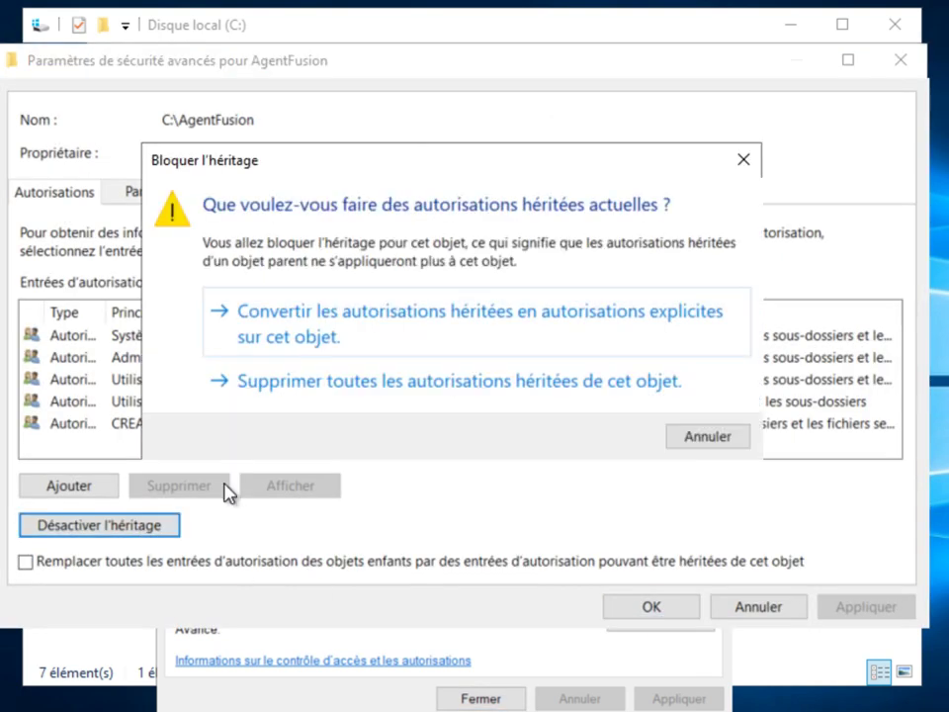
pyautogui.click(338, 383)
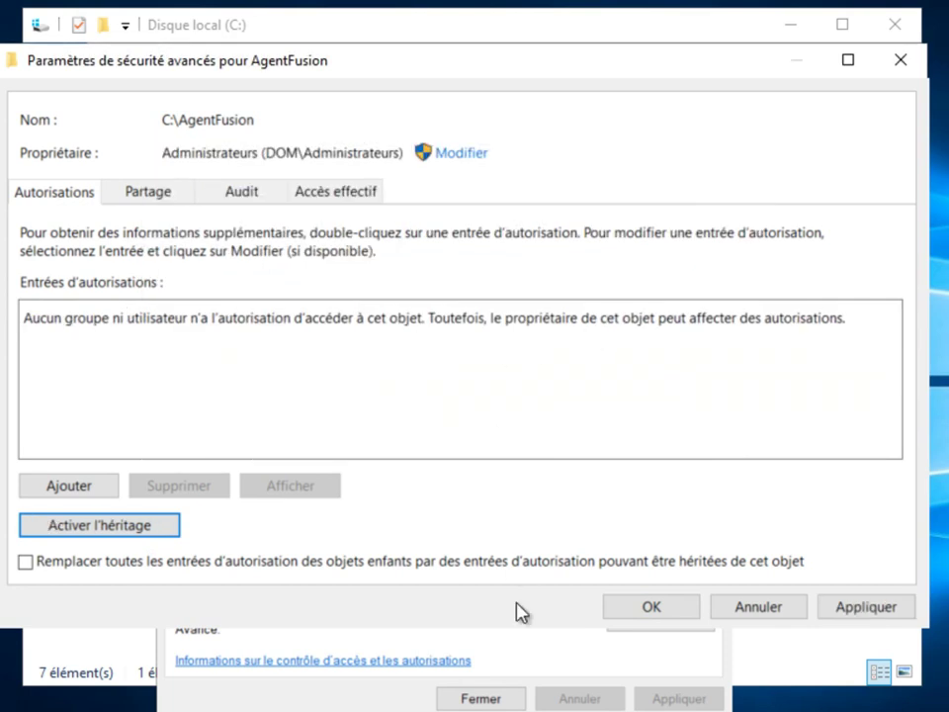
pyautogui.click(652, 607)
pyautogui.click(554, 463)
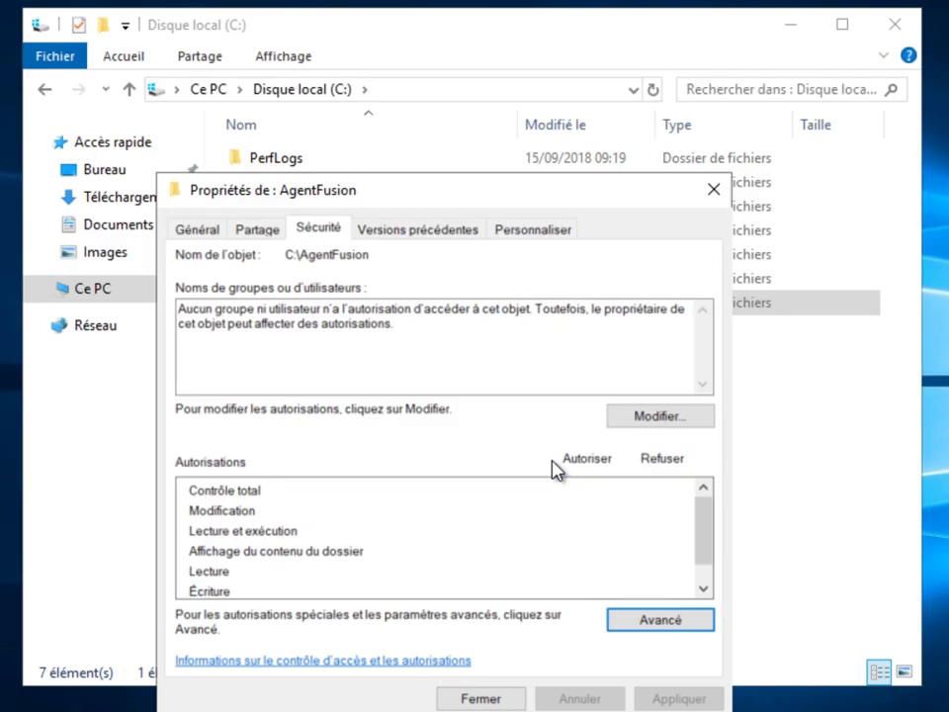
# Add Tout le monde to AgentFusion's security permissions with Contrôle total allowed, and close the folder properties.
pyautogui.click(659, 416)
pyautogui.click(495, 479)
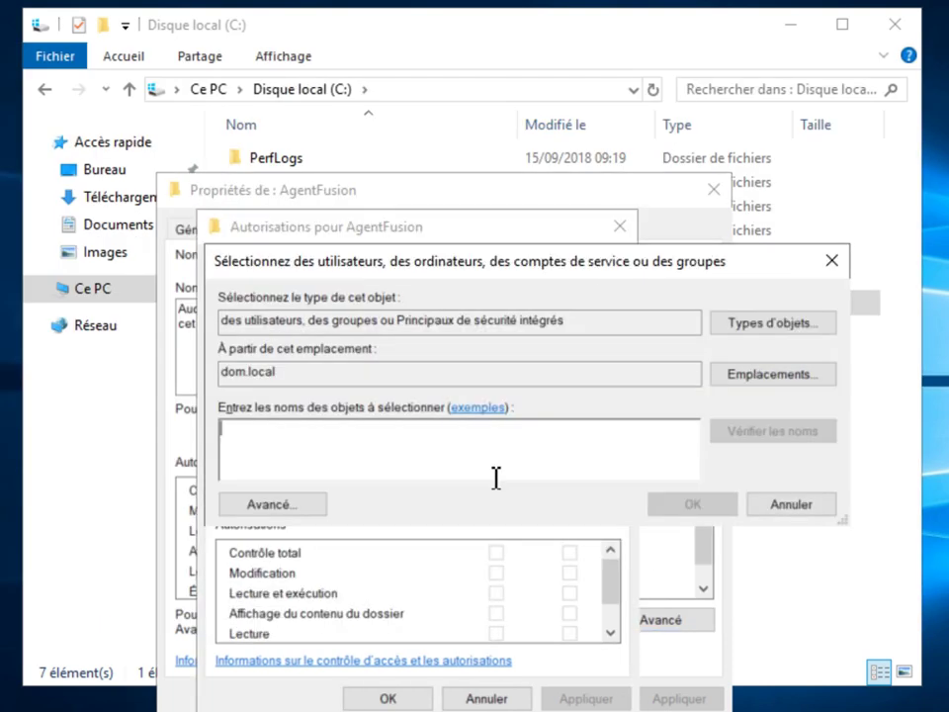
pyautogui.write('tou')
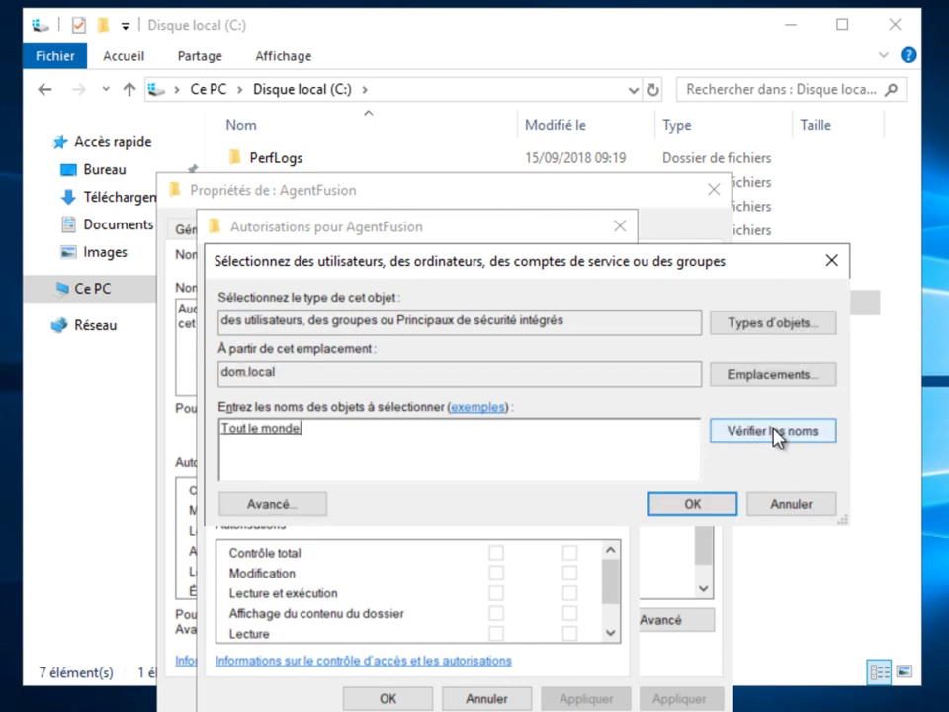
pyautogui.click(699, 505)
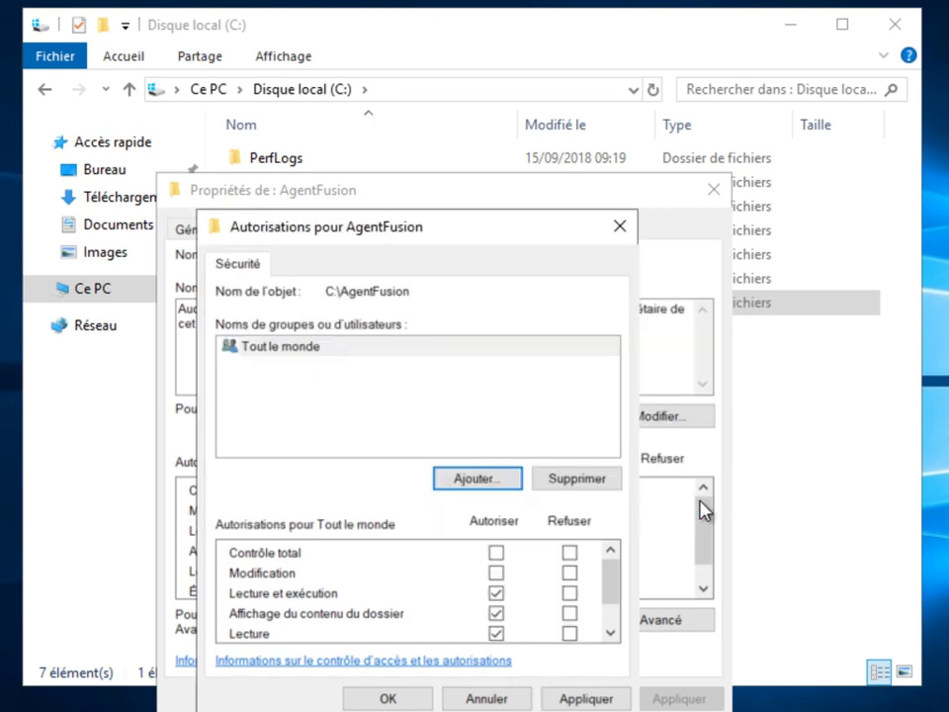
pyautogui.click(289, 348)
pyautogui.click(494, 553)
pyautogui.click(428, 702)
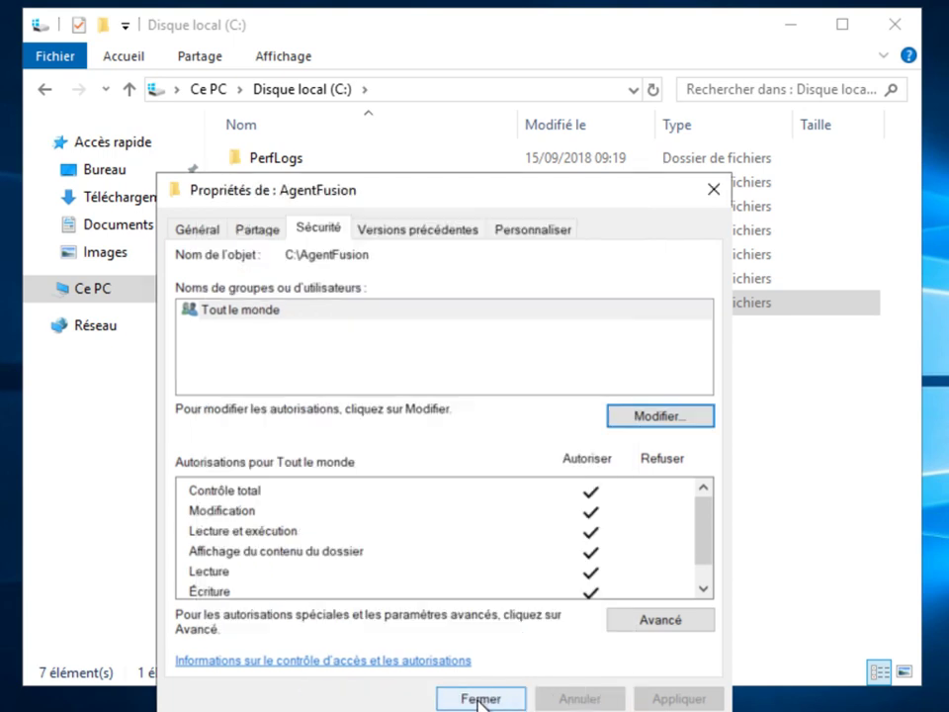
pyautogui.click(474, 695)
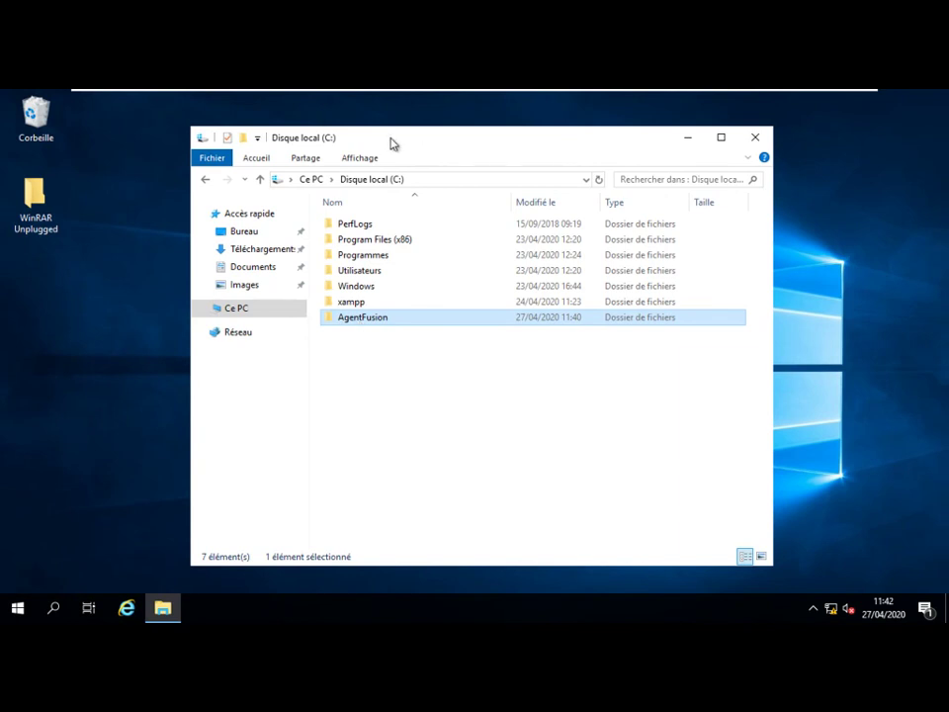
# Rename the FusionInventory agent installer on the desktop to fusionagent.exe.
pyautogui.moveTo(380, 142); pyautogui.dragTo(522, 159)
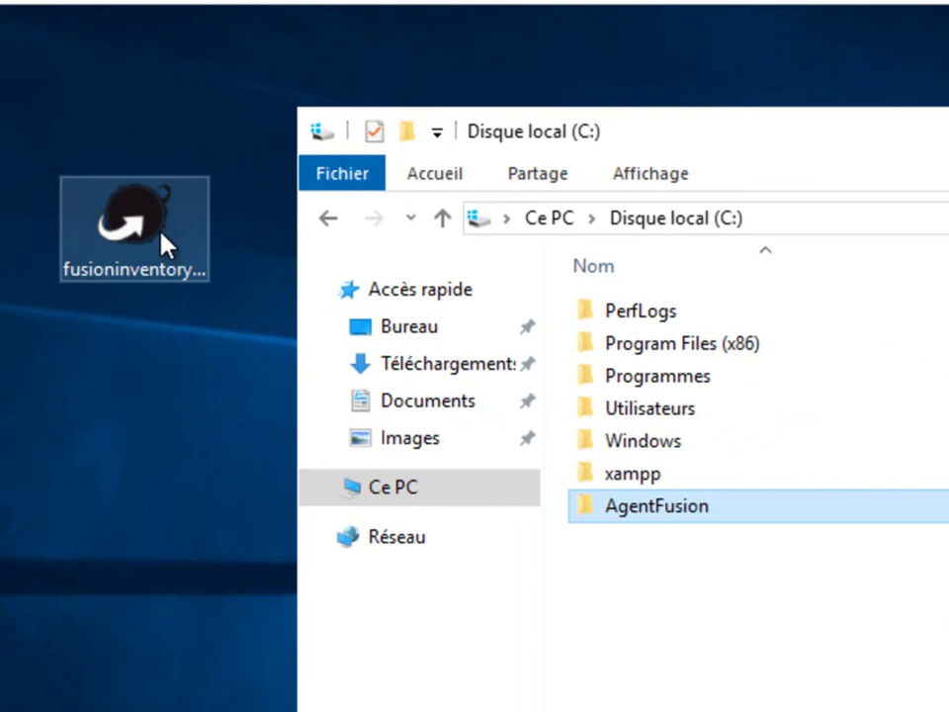
pyautogui.click(163, 225)
pyautogui.click(135, 296)
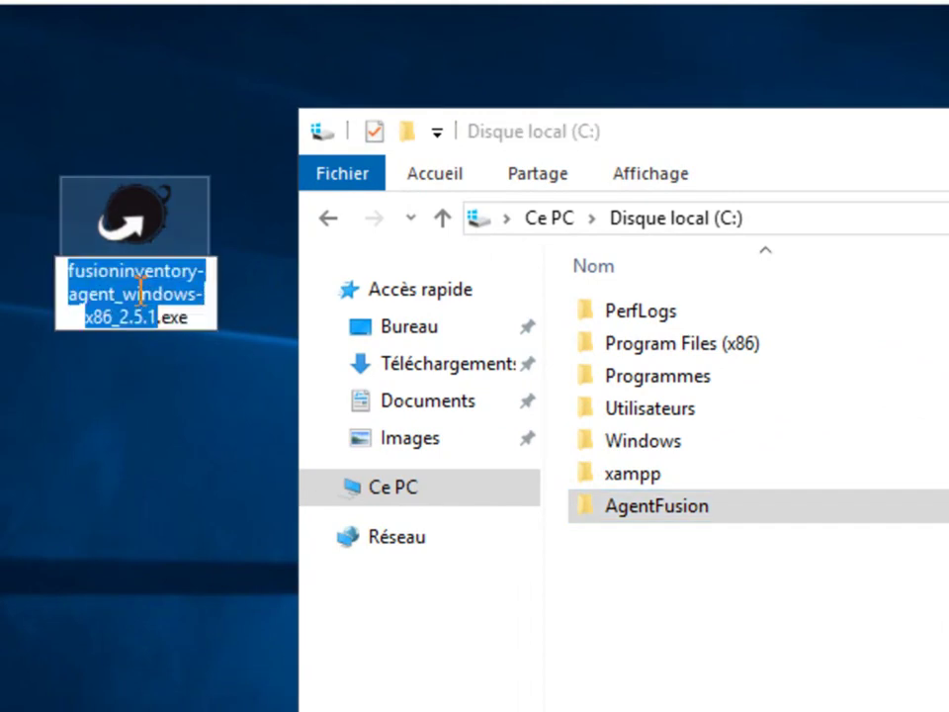
pyautogui.write('fusionagent')
pyautogui.press('Return')
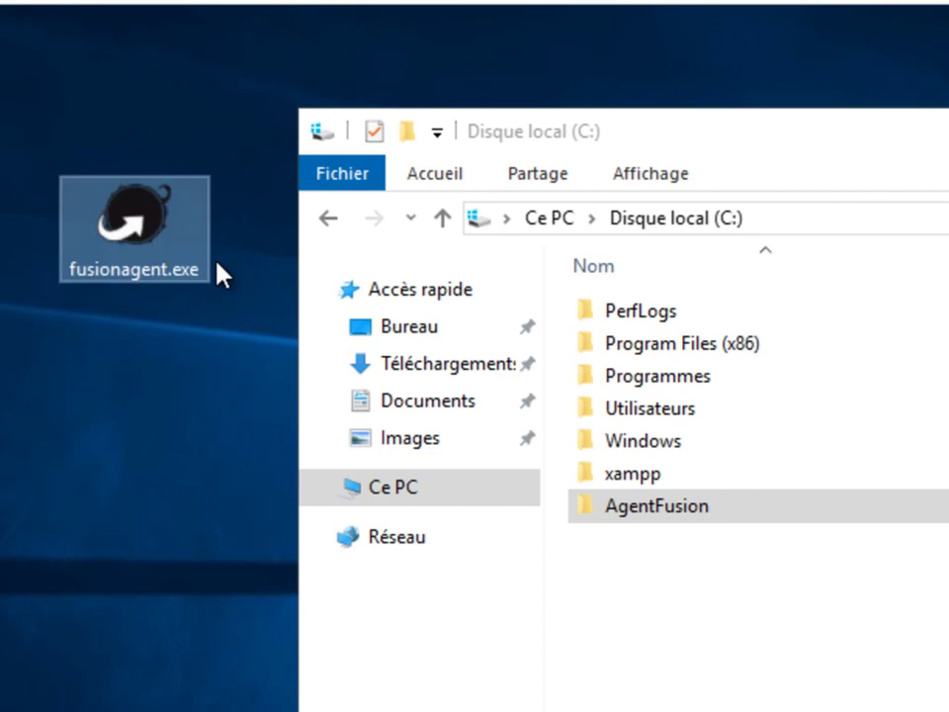
# Move fusionagent.exe from the desktop into C:\AgentFusion and close the file explorer.
pyautogui.moveTo(143, 234)
pyautogui.moveTo(116, 205); pyautogui.dragTo(656, 508)
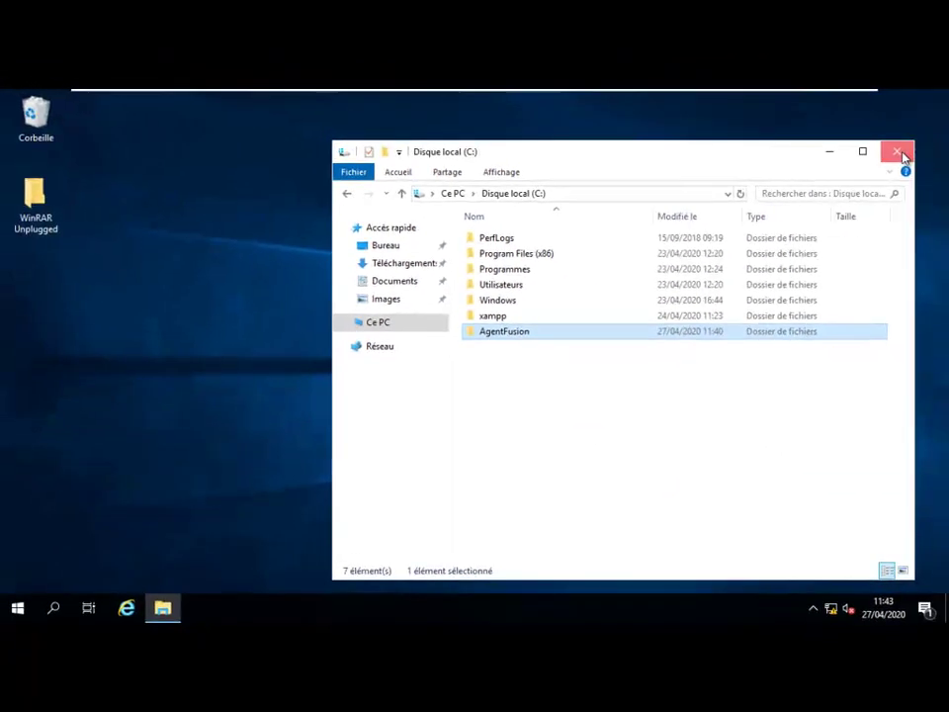
pyautogui.click(896, 151)
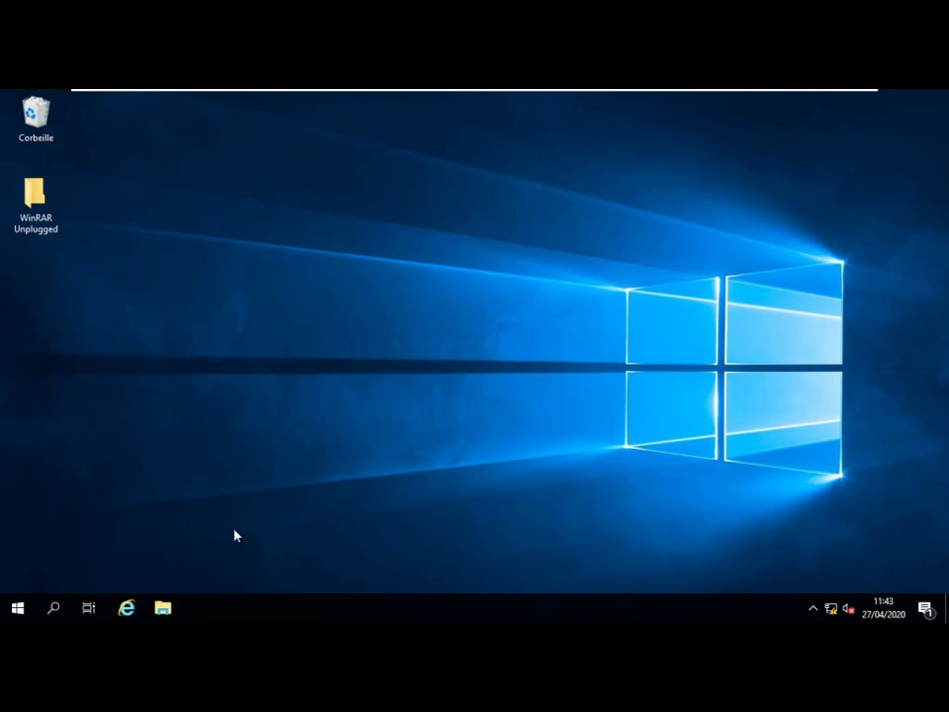
# Open Gestion des stratégies de groupe from the server manager and expand the dom.local domain and its Ma-PME unit.
pyautogui.click(18, 608)
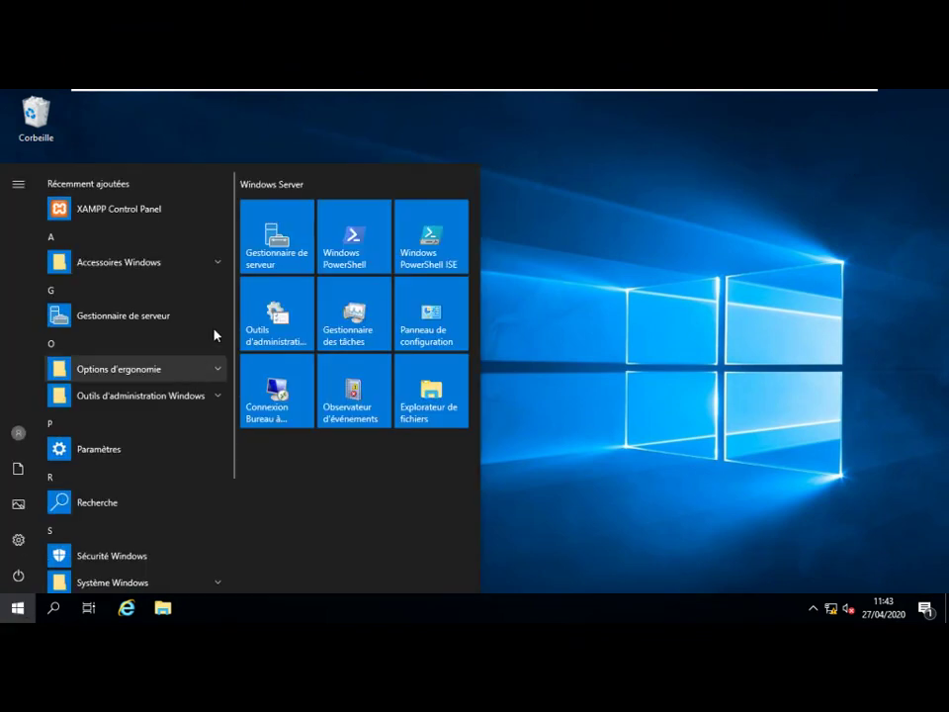
pyautogui.click(269, 247)
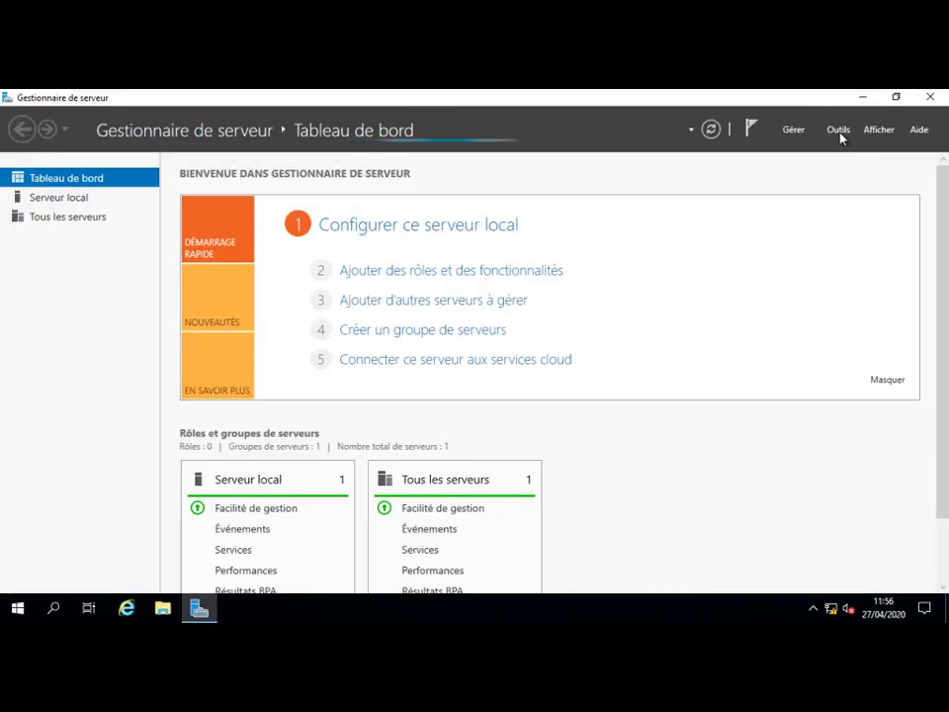
pyautogui.click(837, 129)
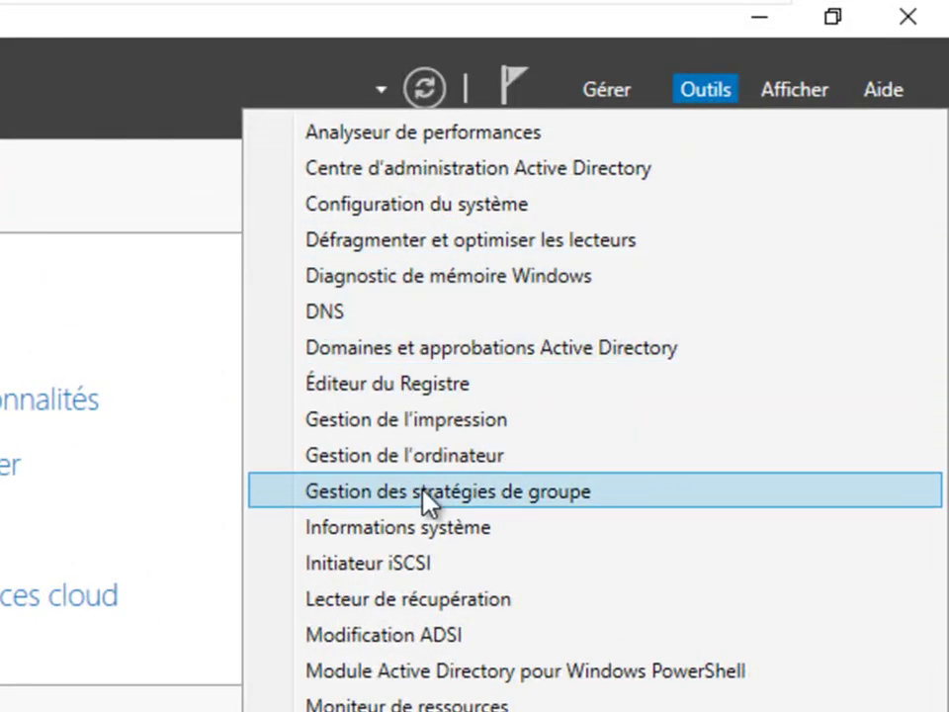
pyautogui.click(427, 491)
pyautogui.click(62, 317)
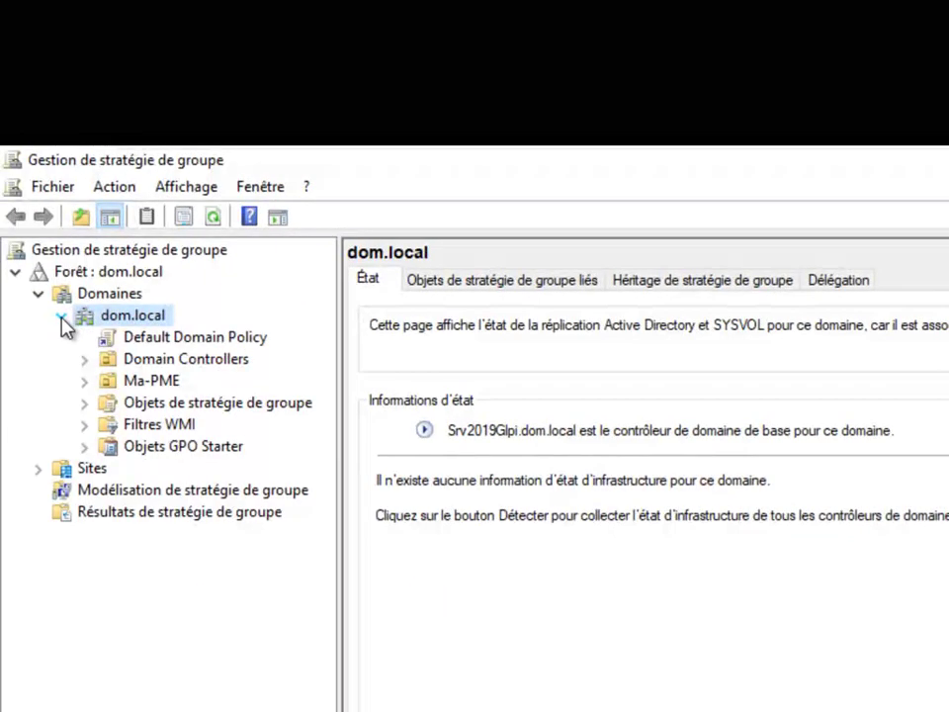
pyautogui.click(85, 382)
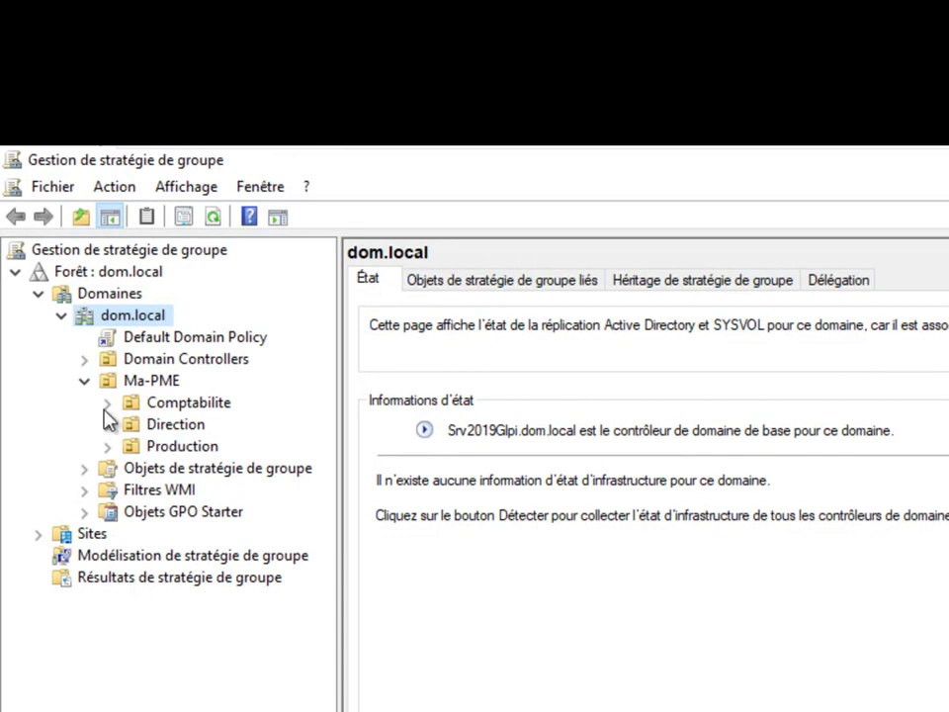
pyautogui.click(84, 360)
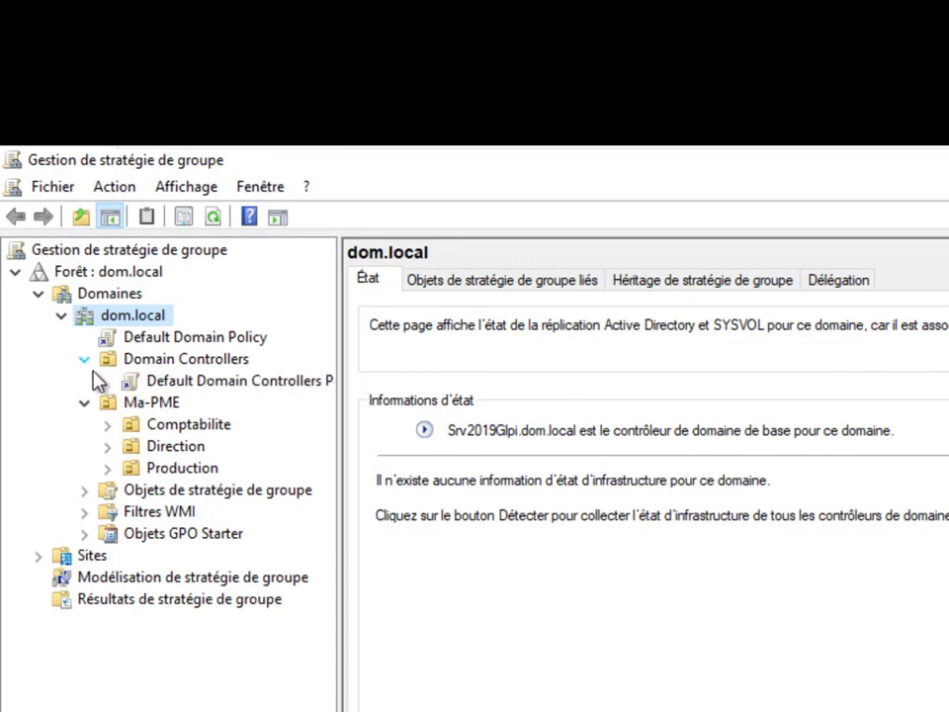
pyautogui.click(84, 360)
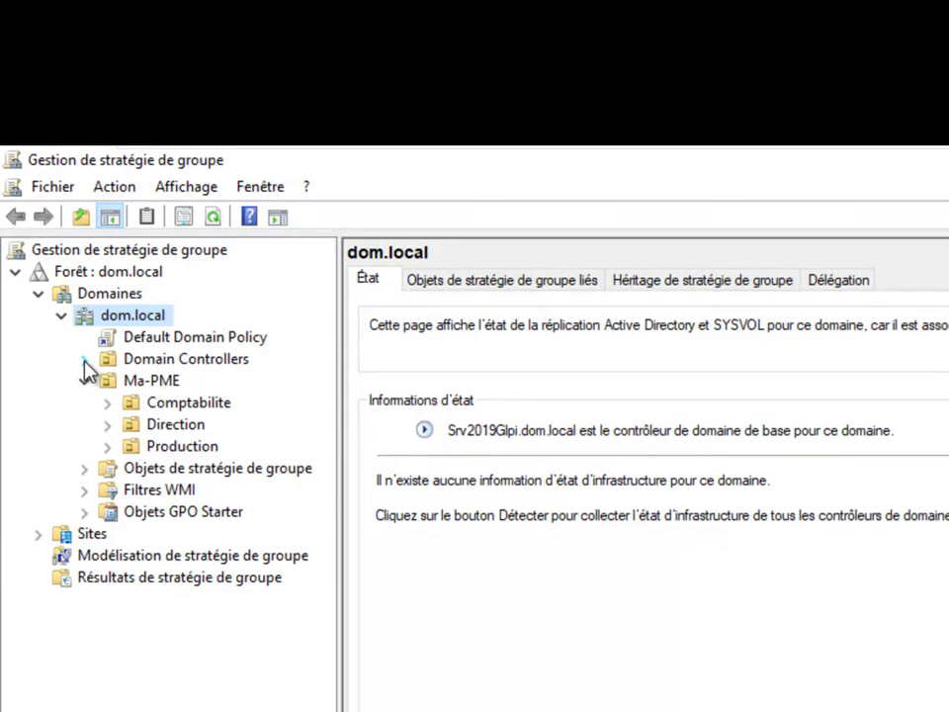
pyautogui.click(84, 360)
pyautogui.click(84, 359)
# Create a GPO named DeploieAgent linked to the dom.local domain.
pyautogui.rightClick(114, 322)
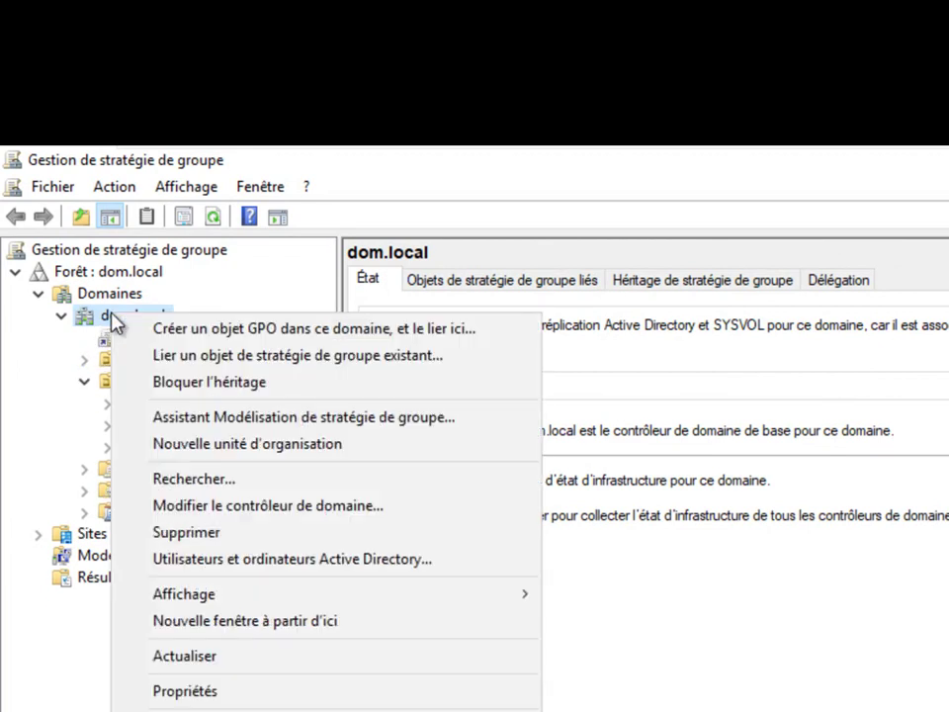
pyautogui.click(164, 329)
pyautogui.write('DeploieAgent')
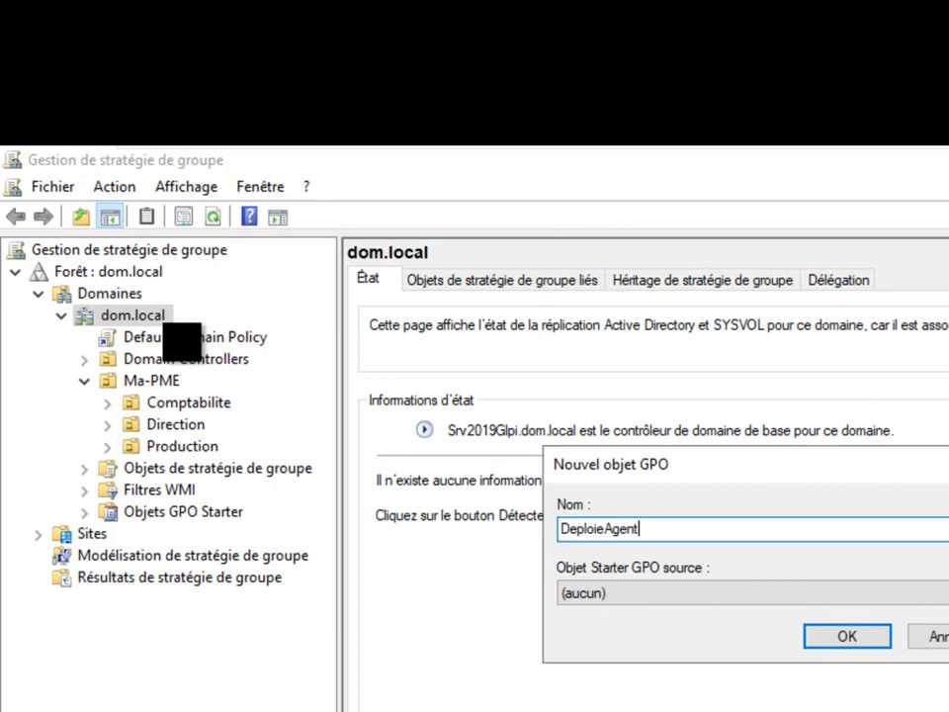
pyautogui.click(864, 640)
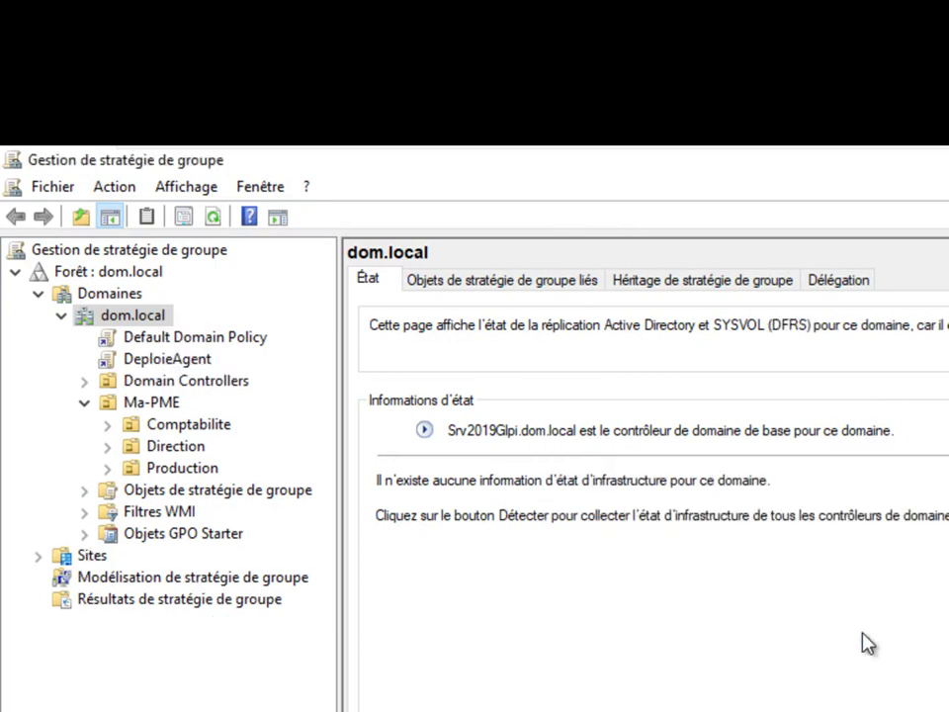
# Open the DeploieAgent GPO in the group policy editor, acknowledging the link message.
pyautogui.click(163, 361)
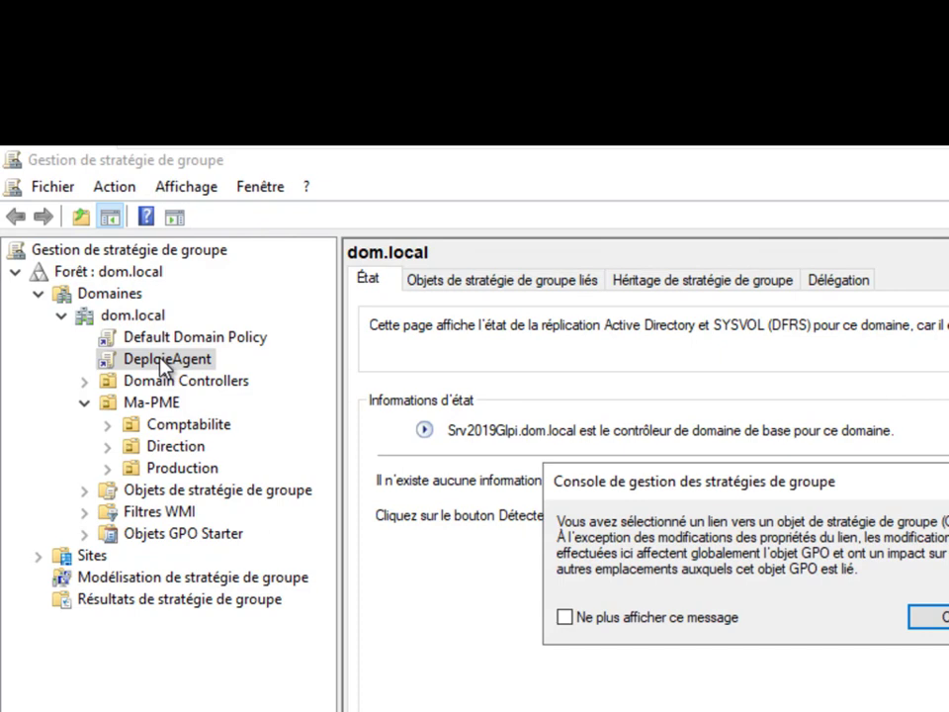
pyautogui.click(915, 620)
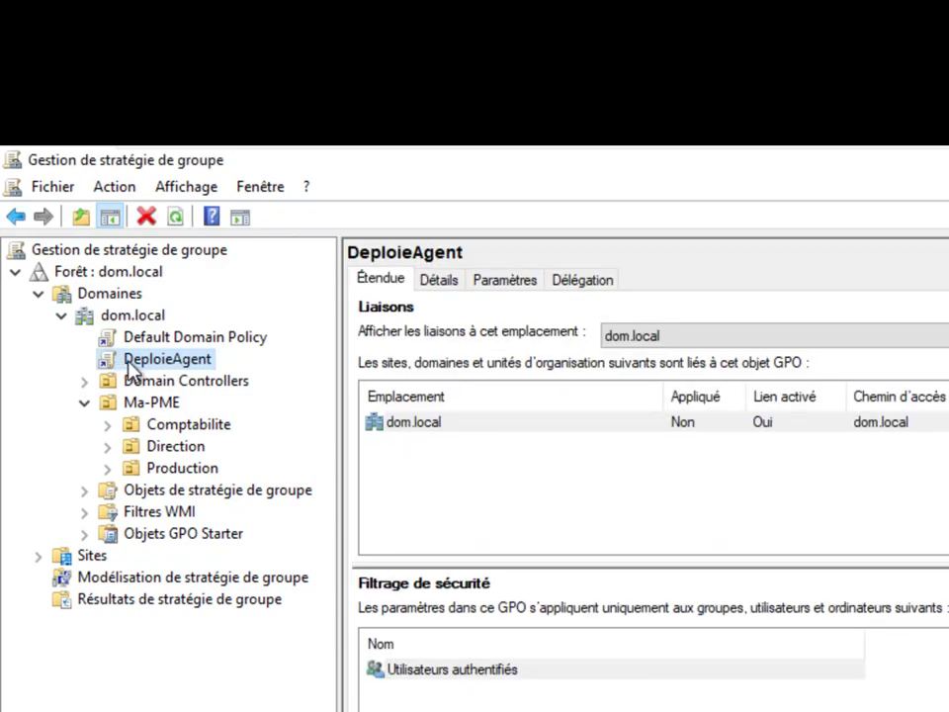
pyautogui.rightClick(130, 369)
pyautogui.click(182, 378)
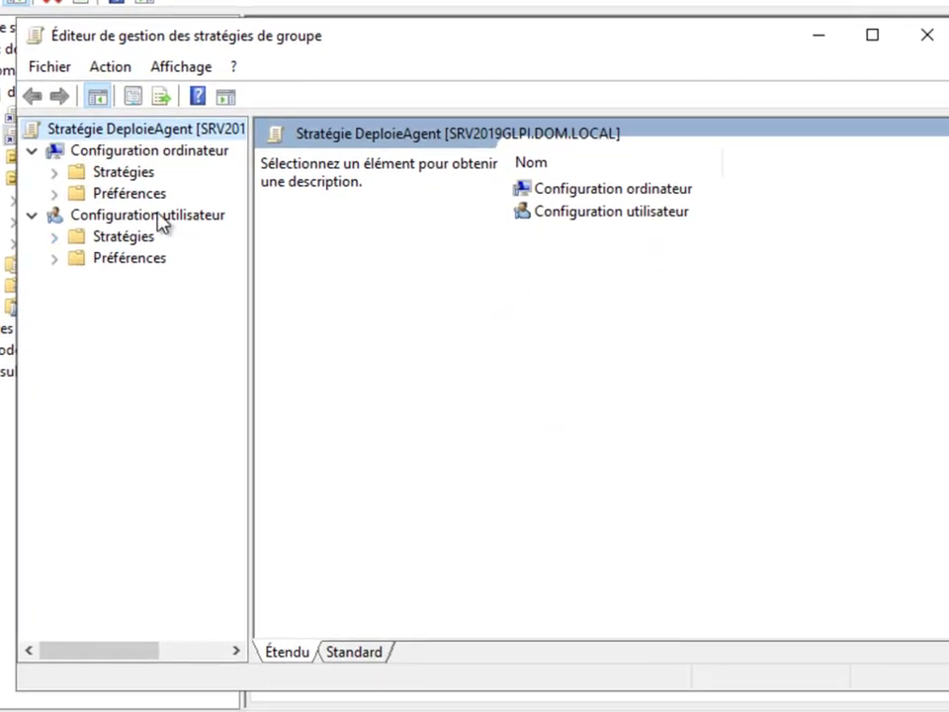
# Open the Ouverture de session script properties under Configuration utilisateur, Stratégies, Paramètres Windows, with the policy tree widened.
pyautogui.click(55, 236)
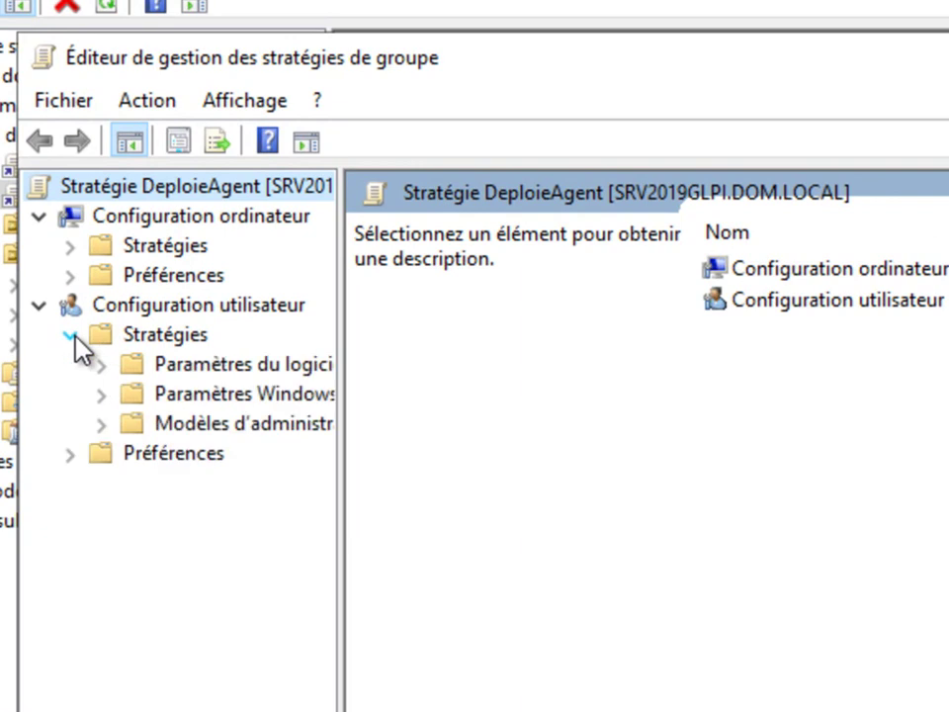
pyautogui.click(103, 394)
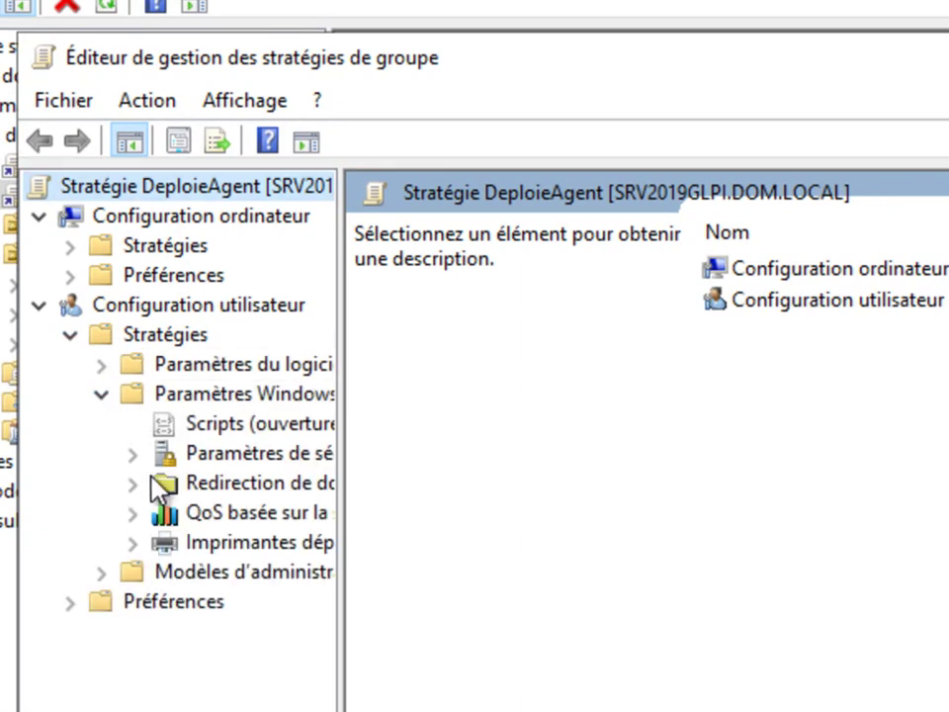
pyautogui.moveTo(339, 525); pyautogui.dragTo(567, 531)
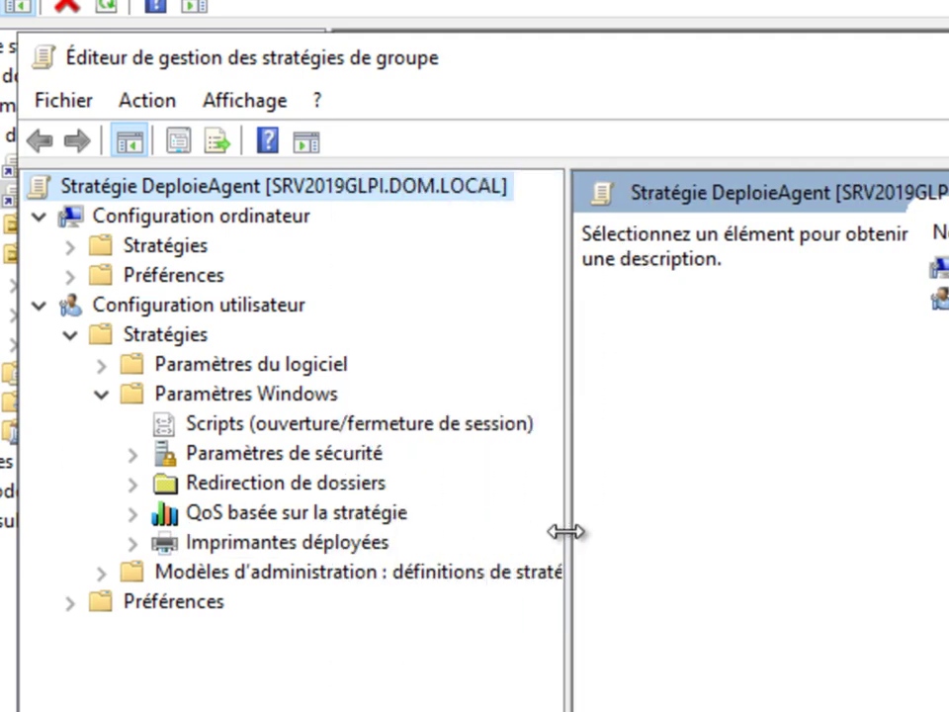
pyautogui.click(245, 425)
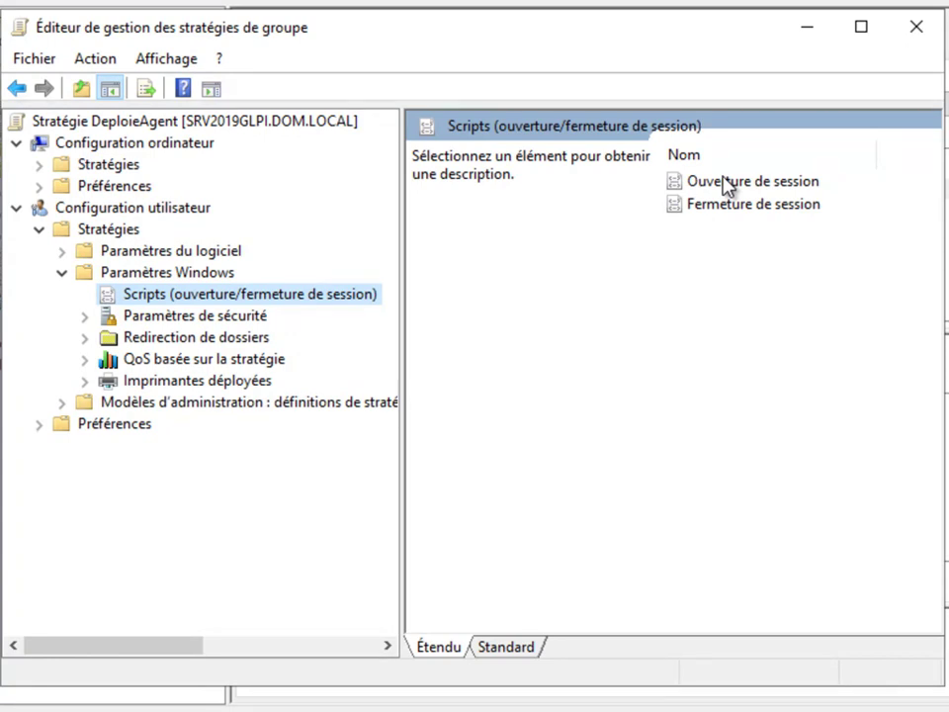
pyautogui.doubleClick(725, 183)
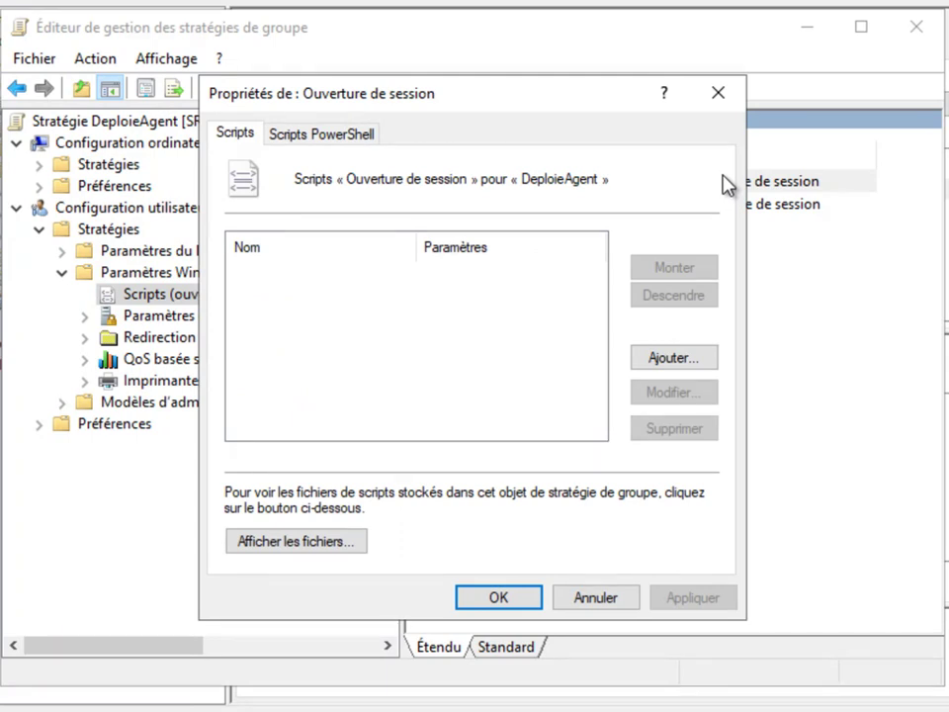
# Start adding a logon script, browse to \\172.16.1.3\AgentFusion and choose fusionagent.exe as the script.
pyautogui.click(671, 360)
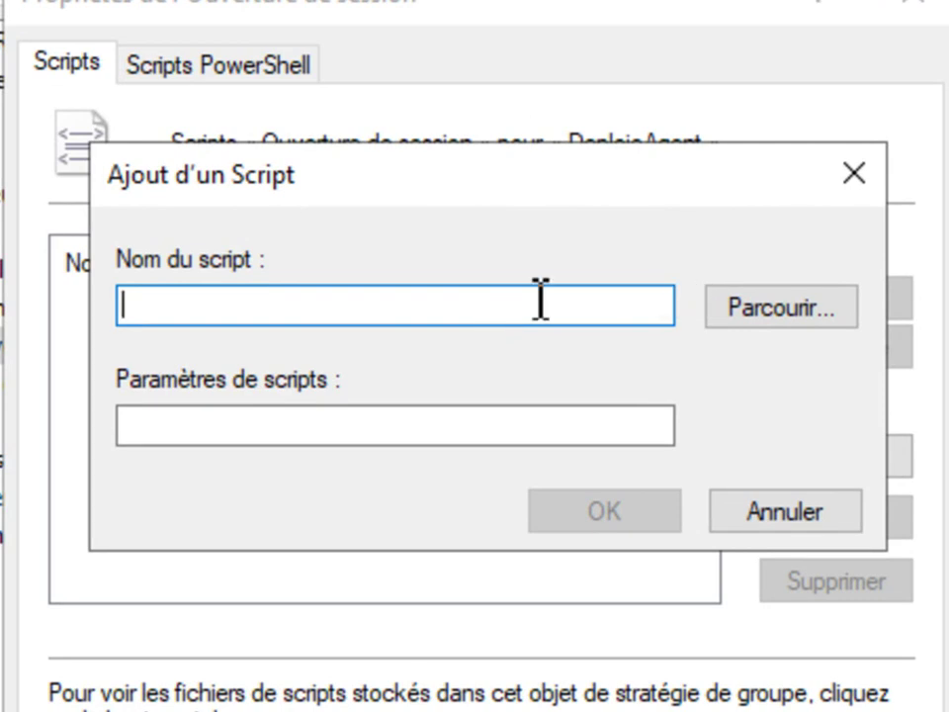
pyautogui.click(776, 314)
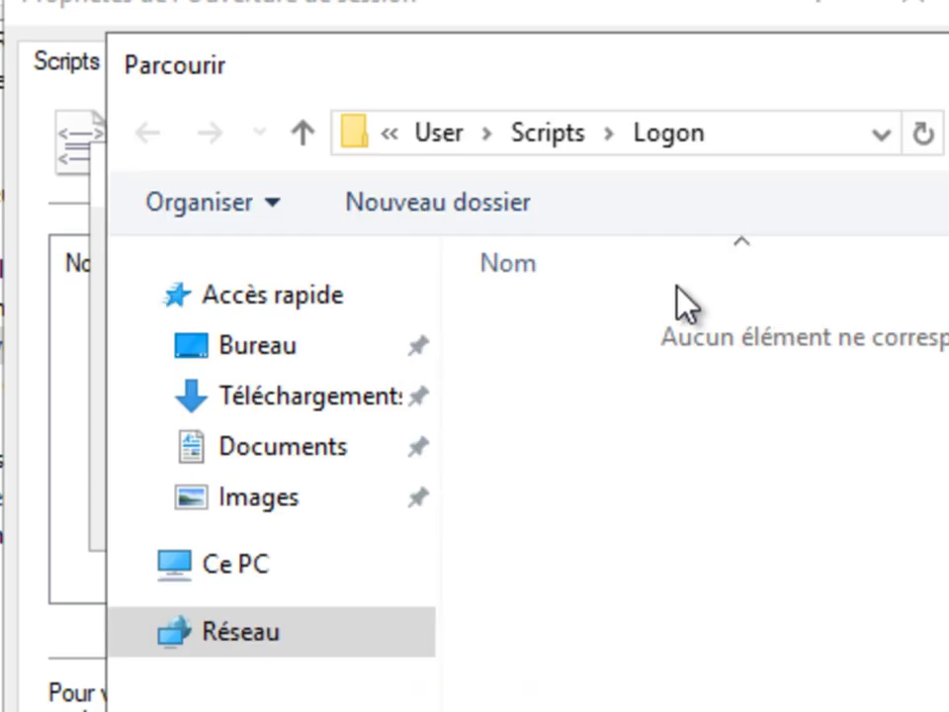
pyautogui.click(353, 135)
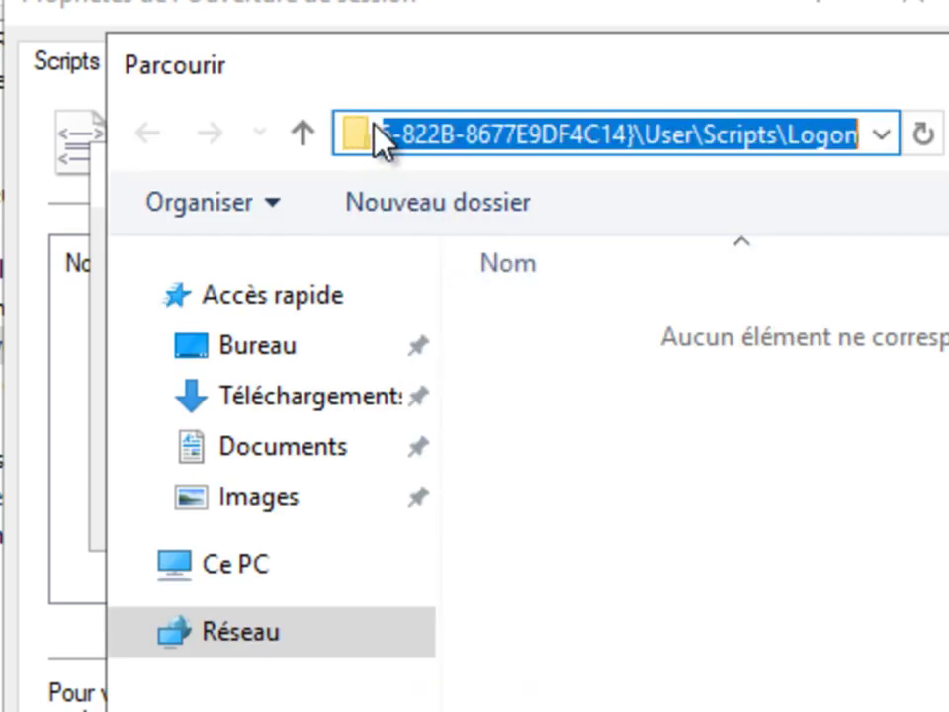
pyautogui.write('\\\\')
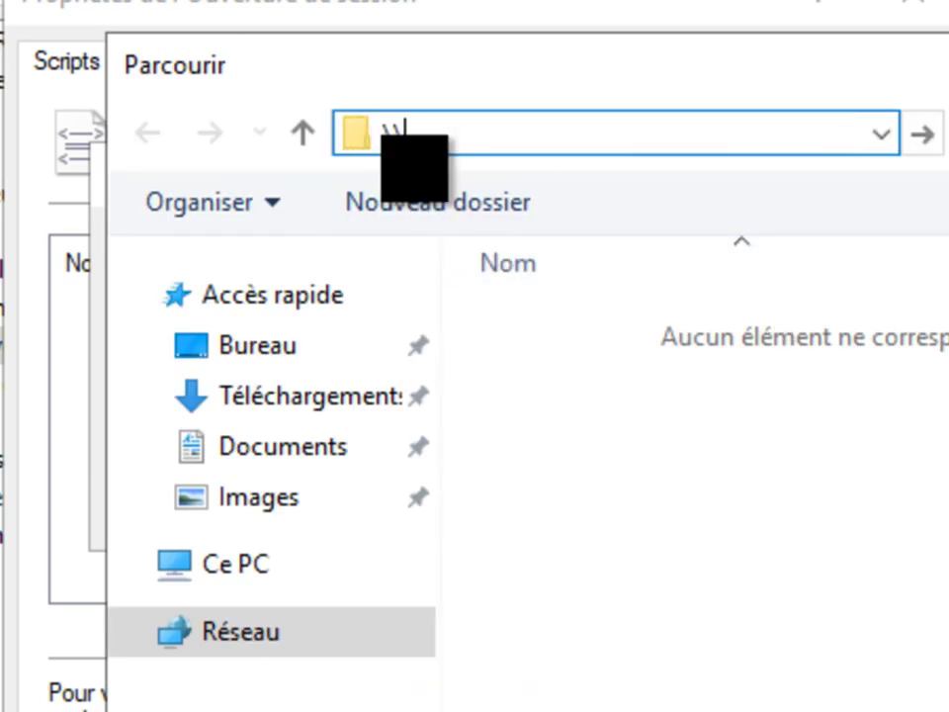
pyautogui.write('172.16.1.3')
pyautogui.press('Return')
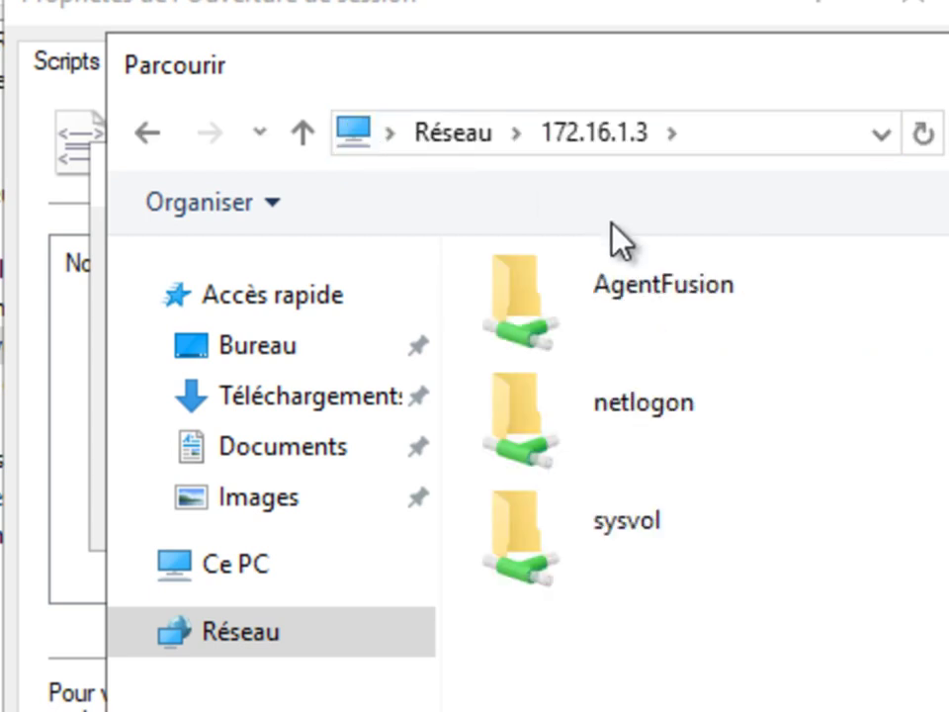
pyautogui.doubleClick(608, 300)
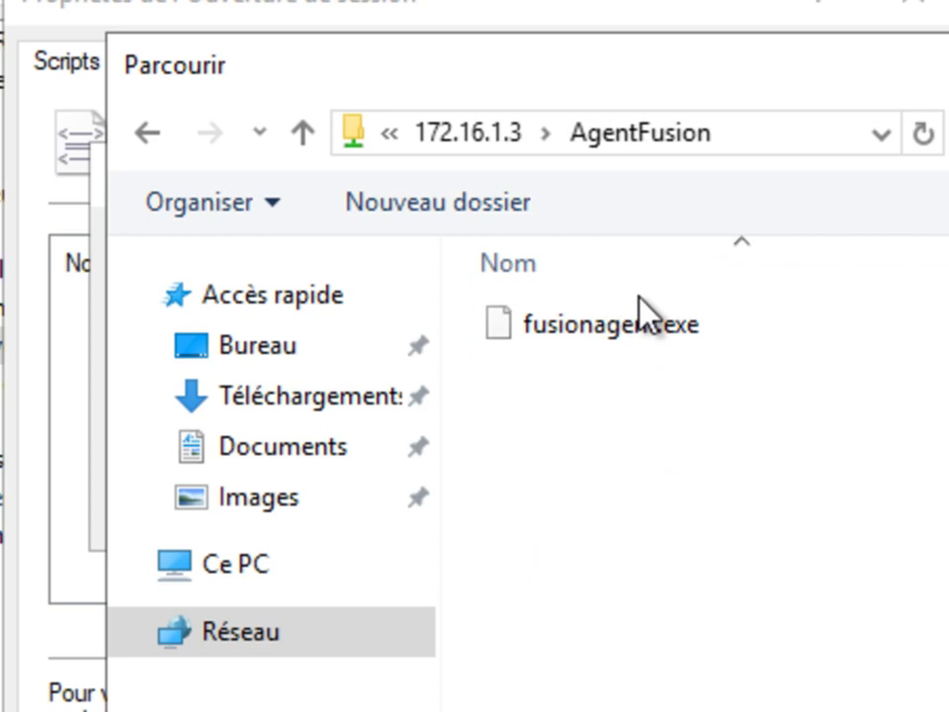
pyautogui.click(609, 322)
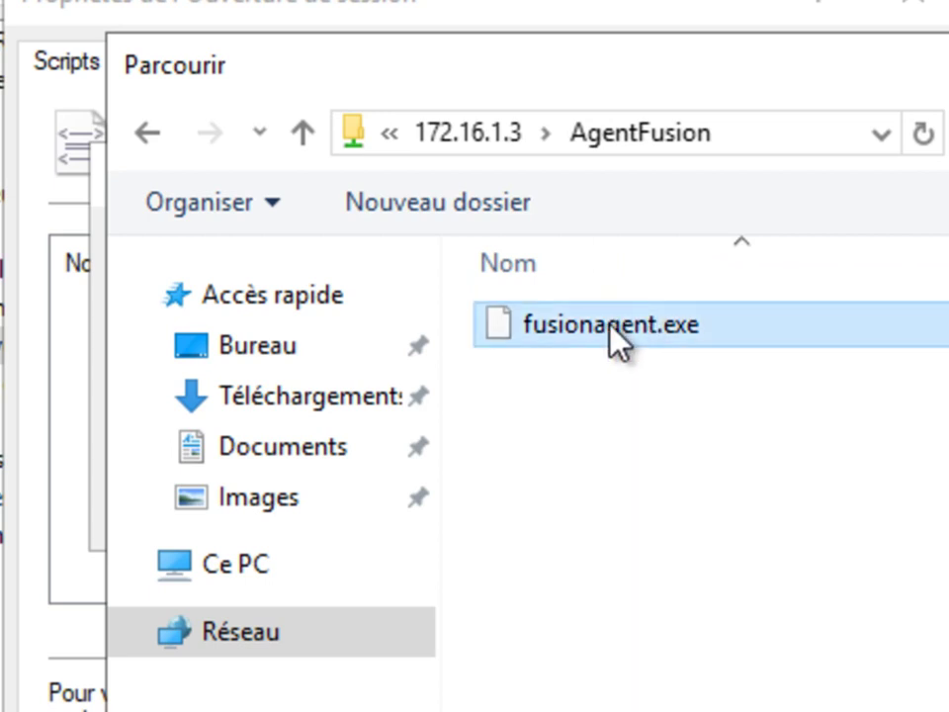
pyautogui.press('Return')
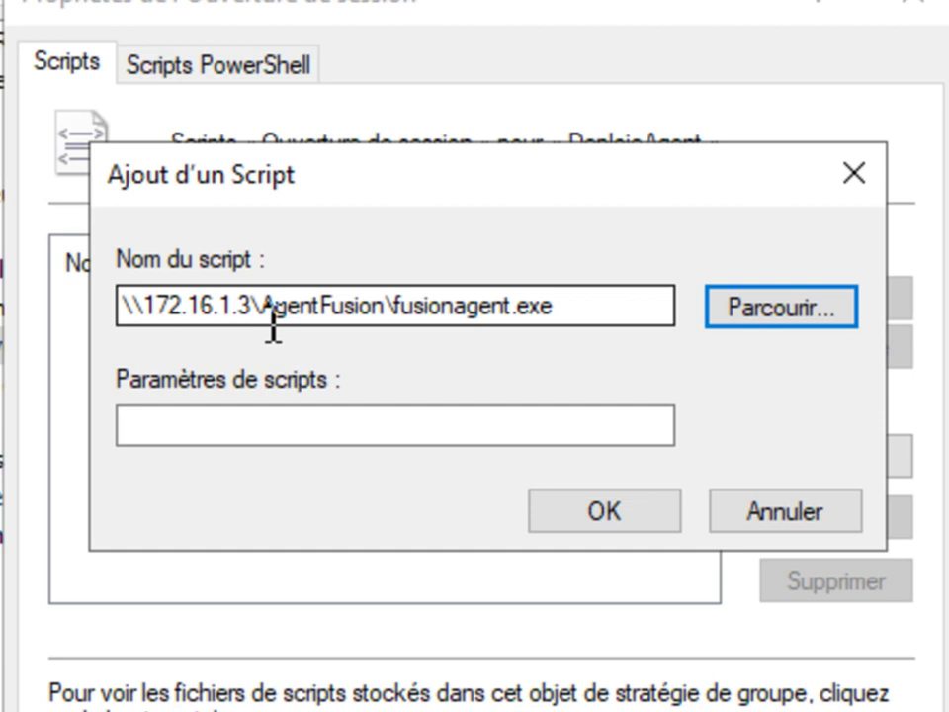
pyautogui.click(206, 434)
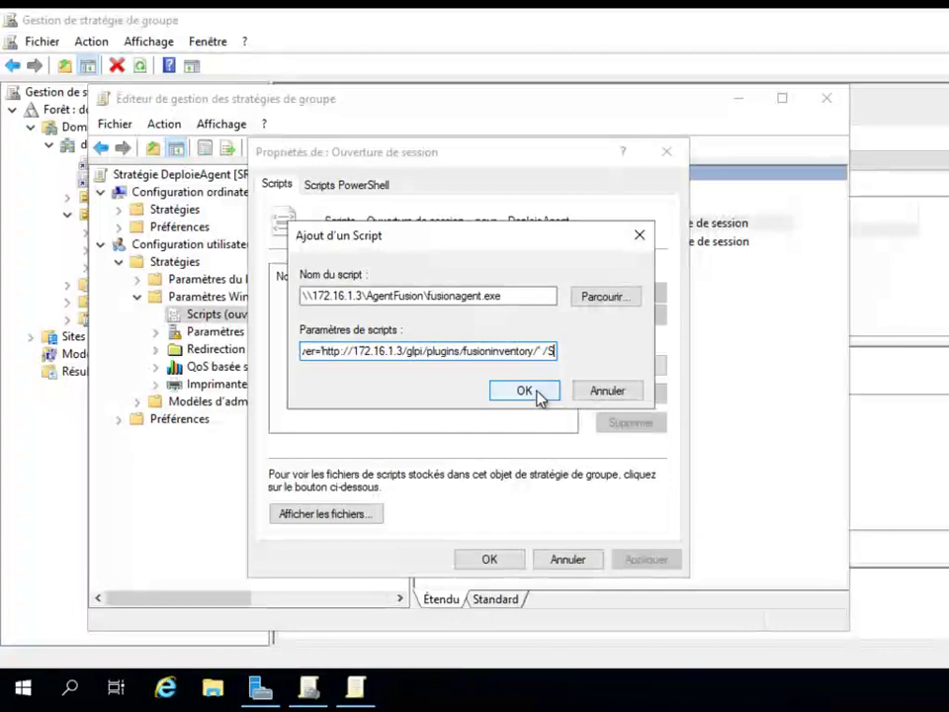
pyautogui.click(539, 393)
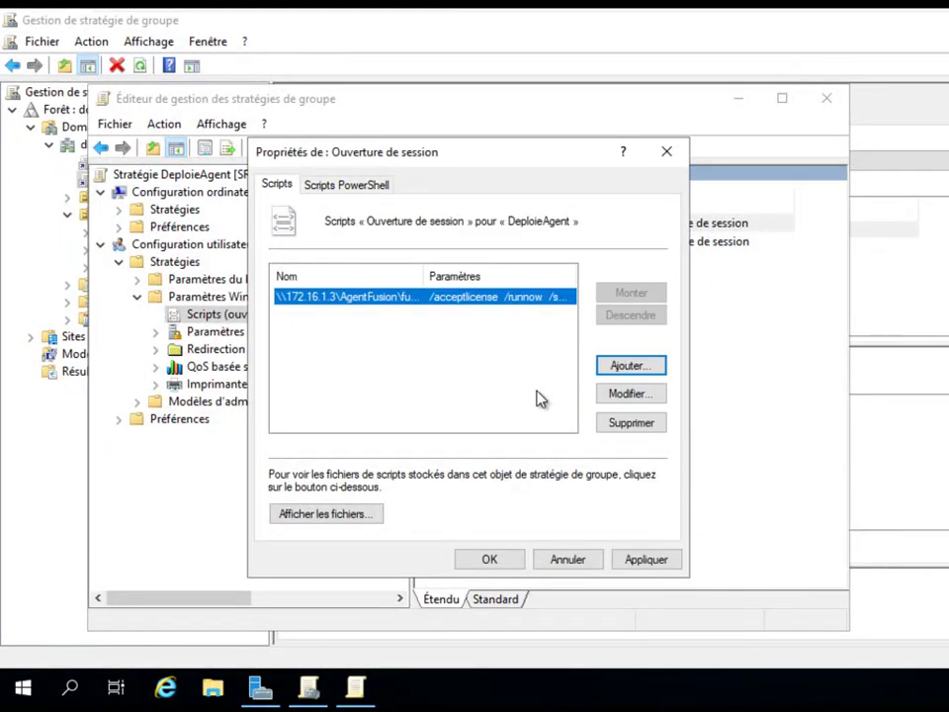
pyautogui.click(490, 560)
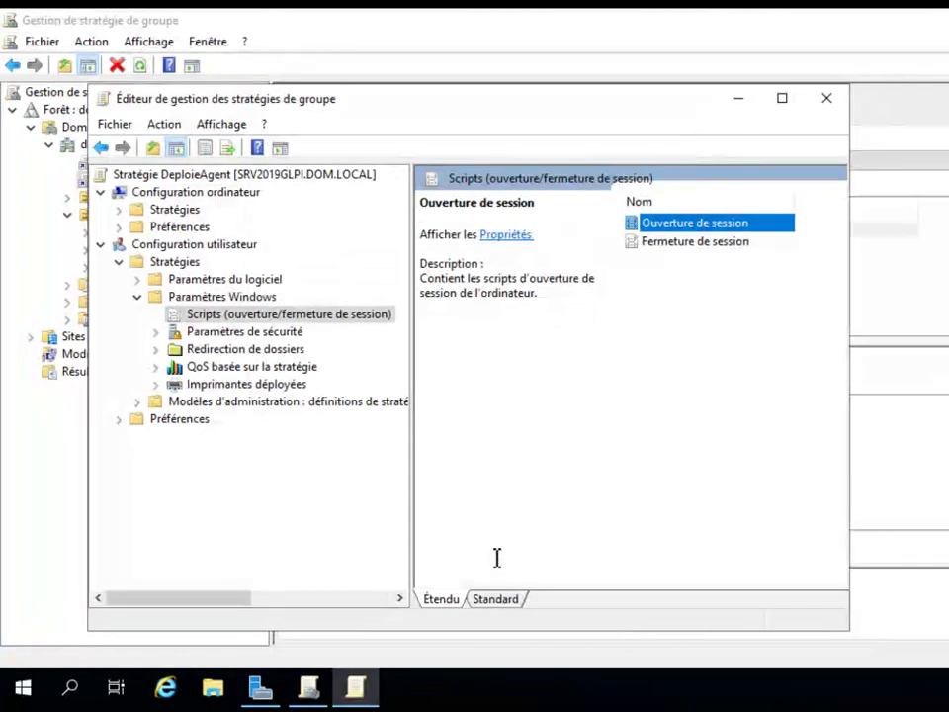
pyautogui.click(827, 100)
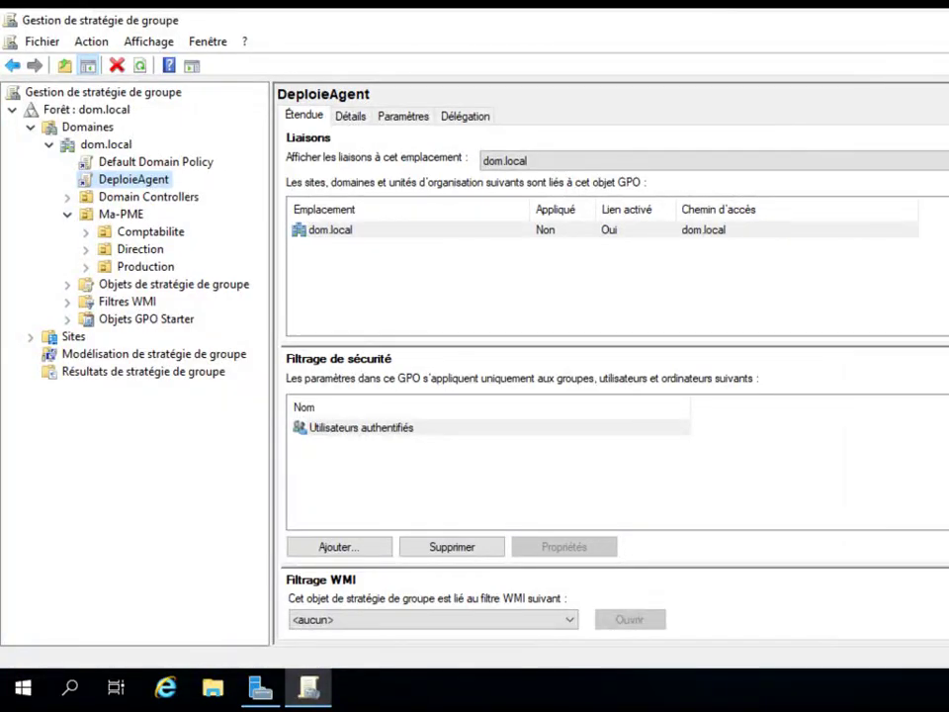
pyautogui.hotkey('alt', 'F4')
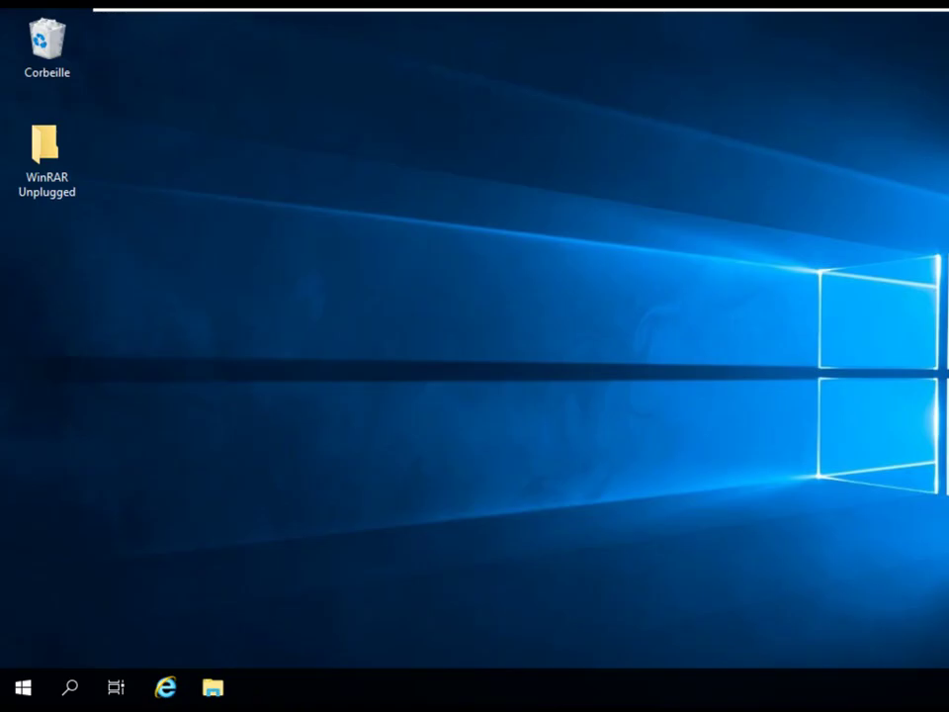
# Browse the folders on Disque local (C:) in the file explorer.
pyautogui.click(214, 688)
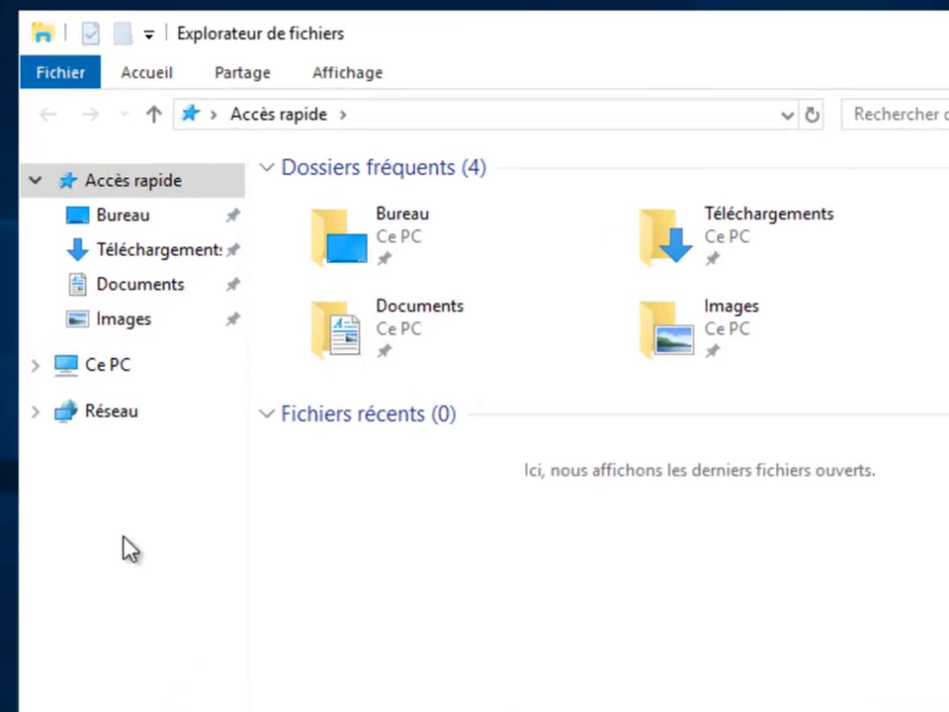
pyautogui.click(119, 364)
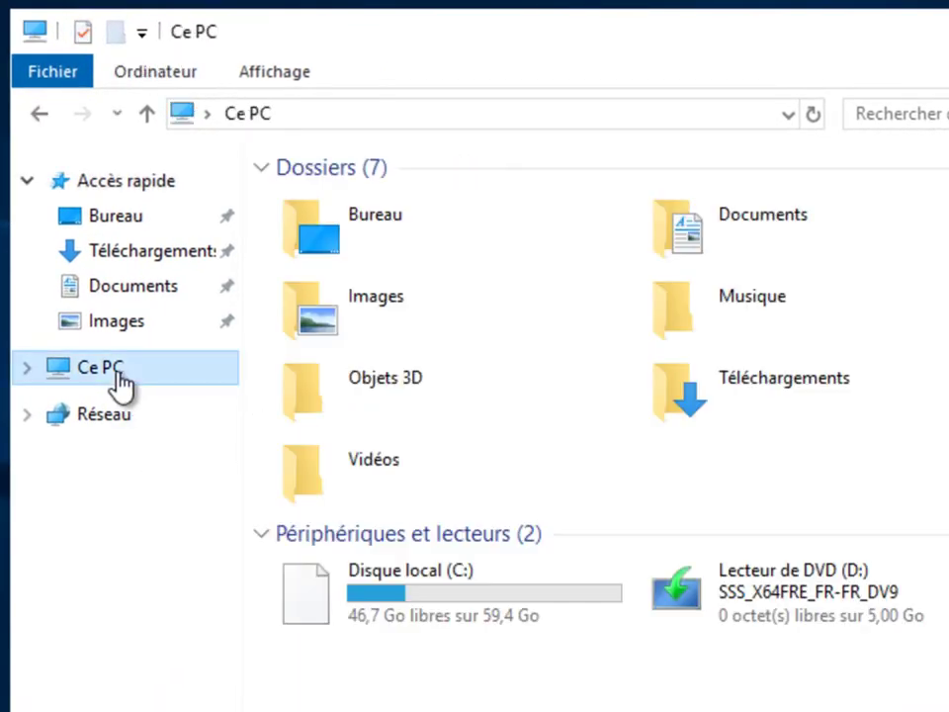
pyautogui.doubleClick(364, 599)
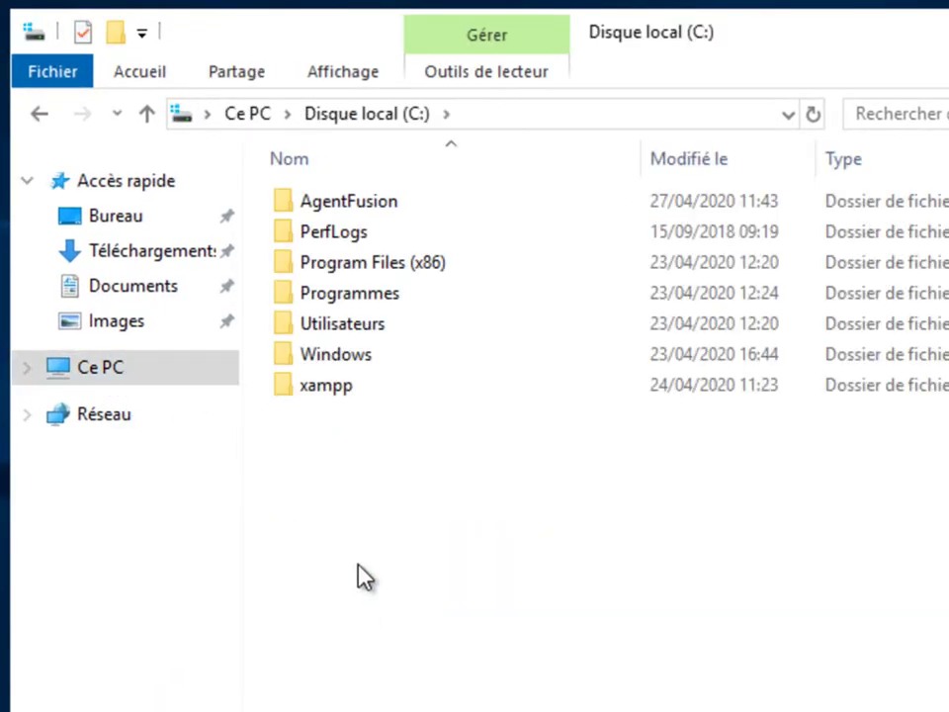
pyautogui.doubleClick(335, 271)
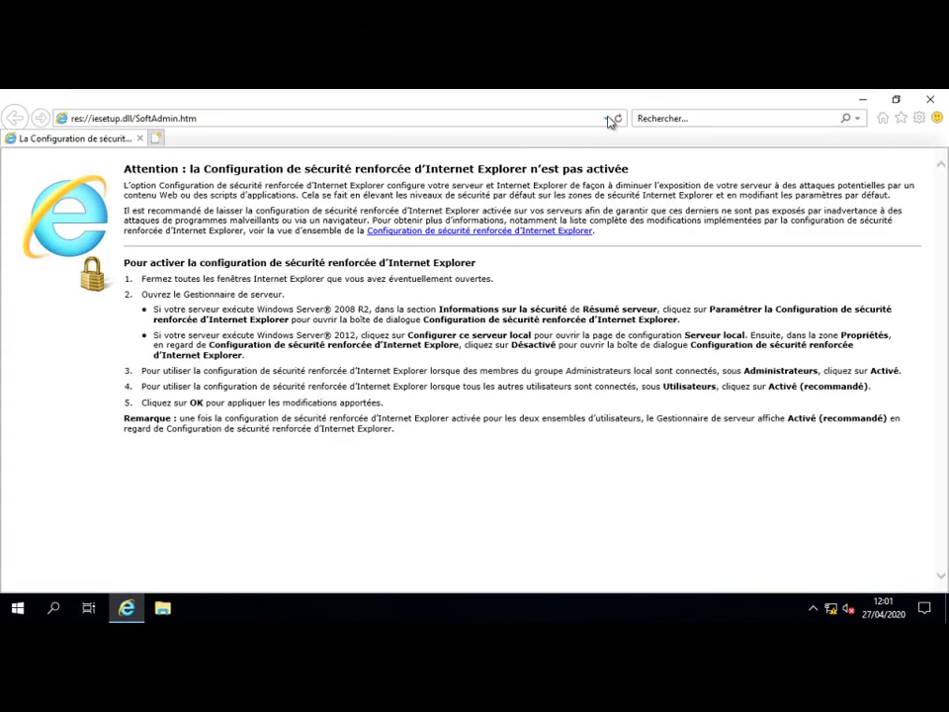
pyautogui.click(610, 118)
pyautogui.click(136, 136)
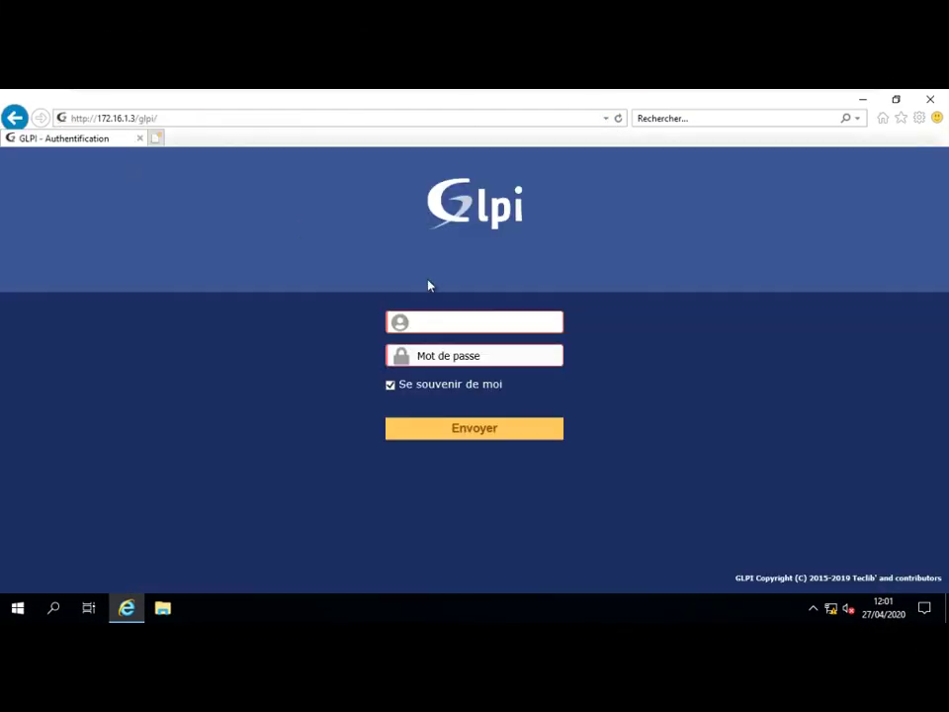
pyautogui.click(458, 325)
pyautogui.write('glpi')
pyautogui.press('Return')
# Check the Ordinateurs inventory under Parc and close the browser.
pyautogui.moveTo(246, 198)
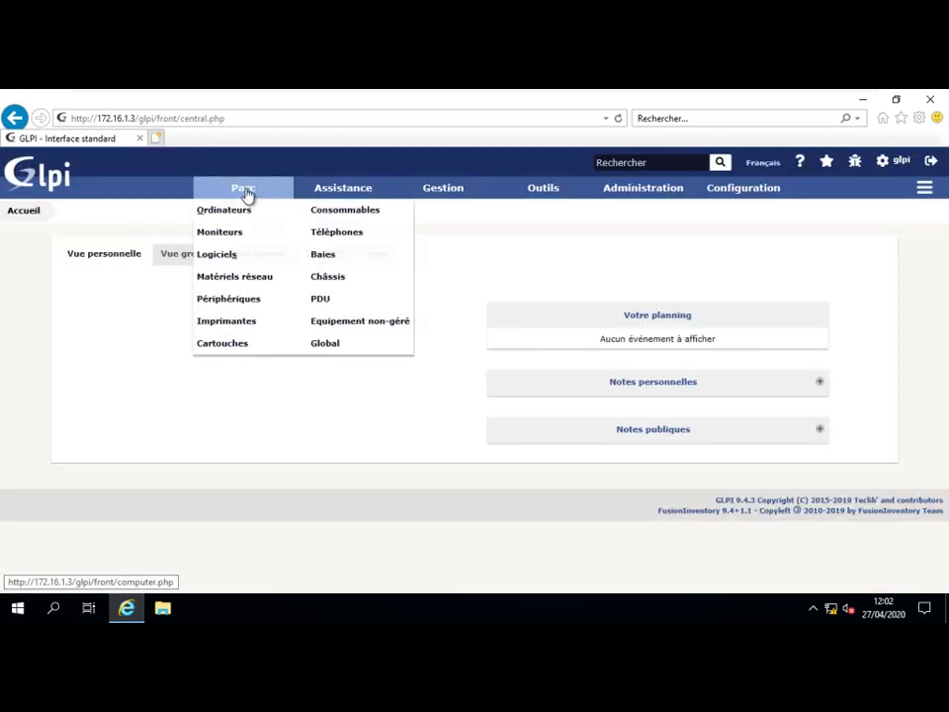
pyautogui.click(227, 211)
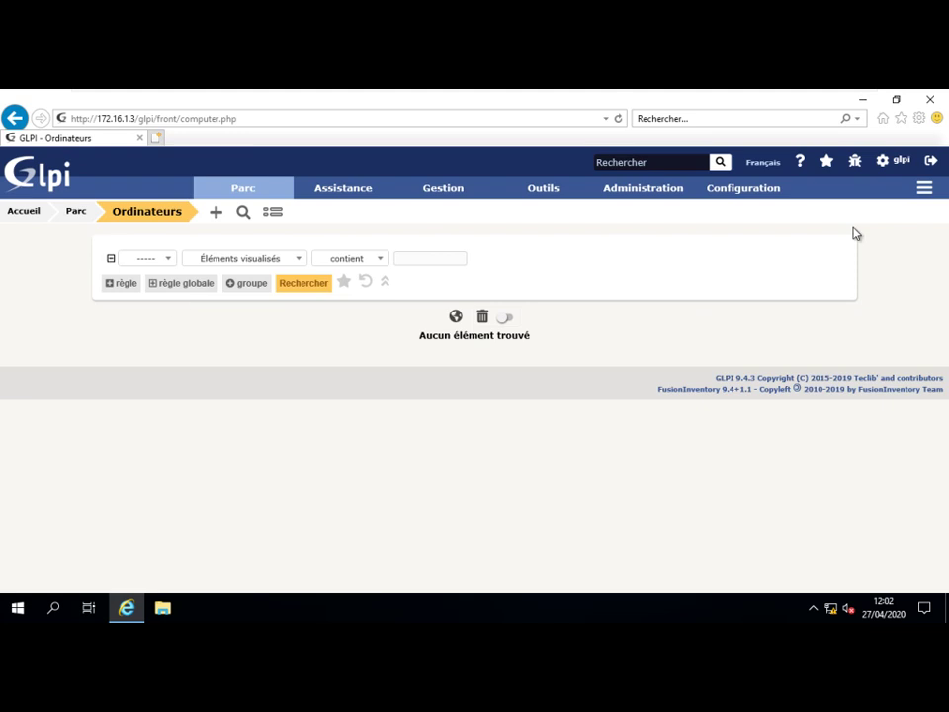
pyautogui.click(930, 99)
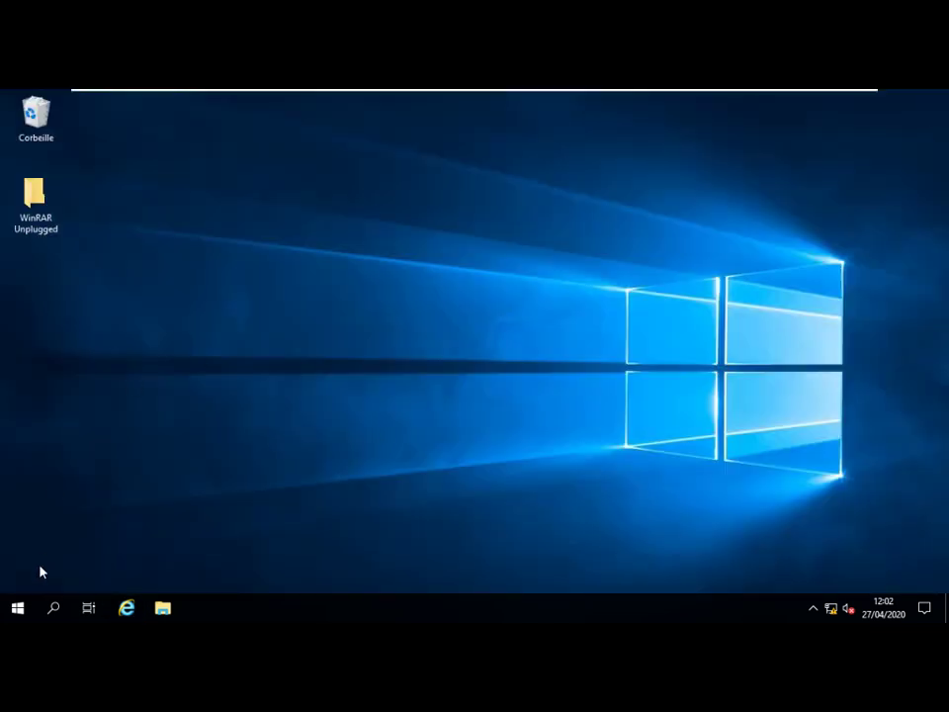
# Force a group policy refresh with gpupdate /force in a command prompt and close the prompt.
pyautogui.click(17, 607)
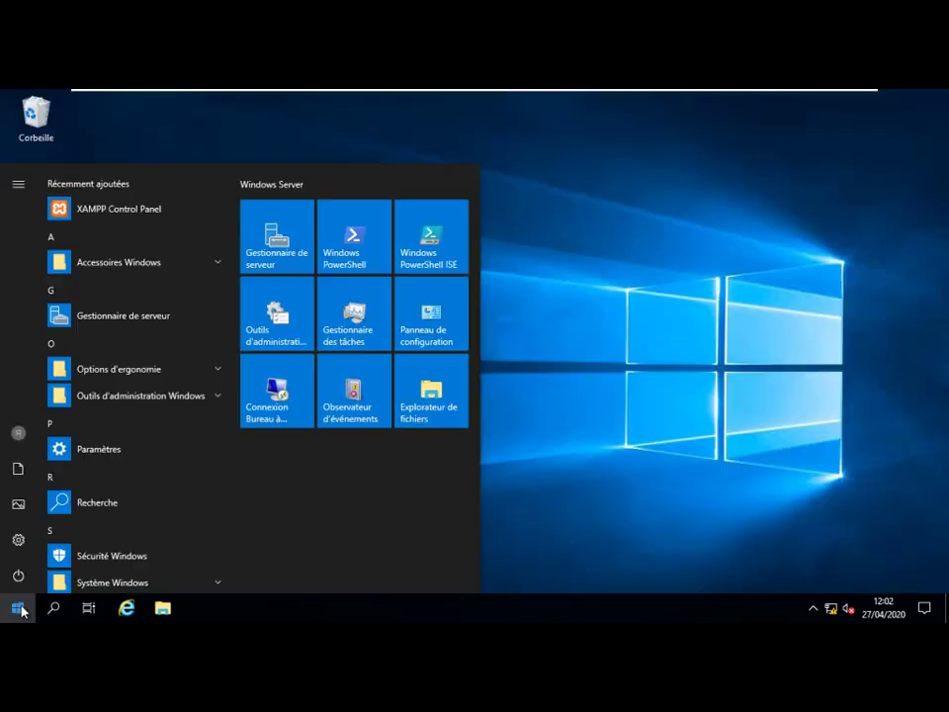
pyautogui.write('cmd')
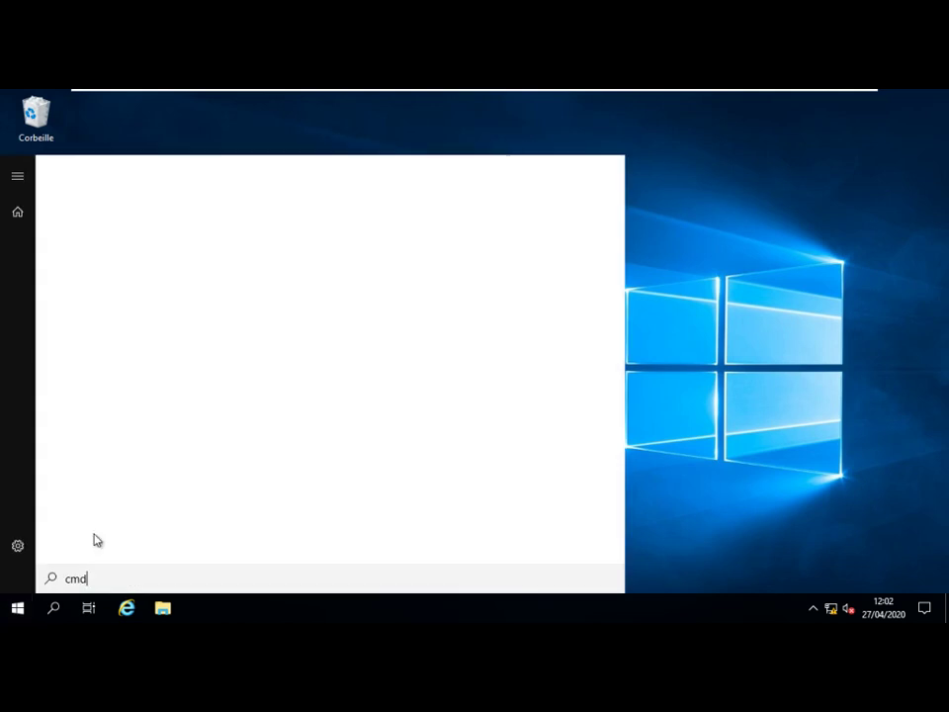
pyautogui.press('Return')
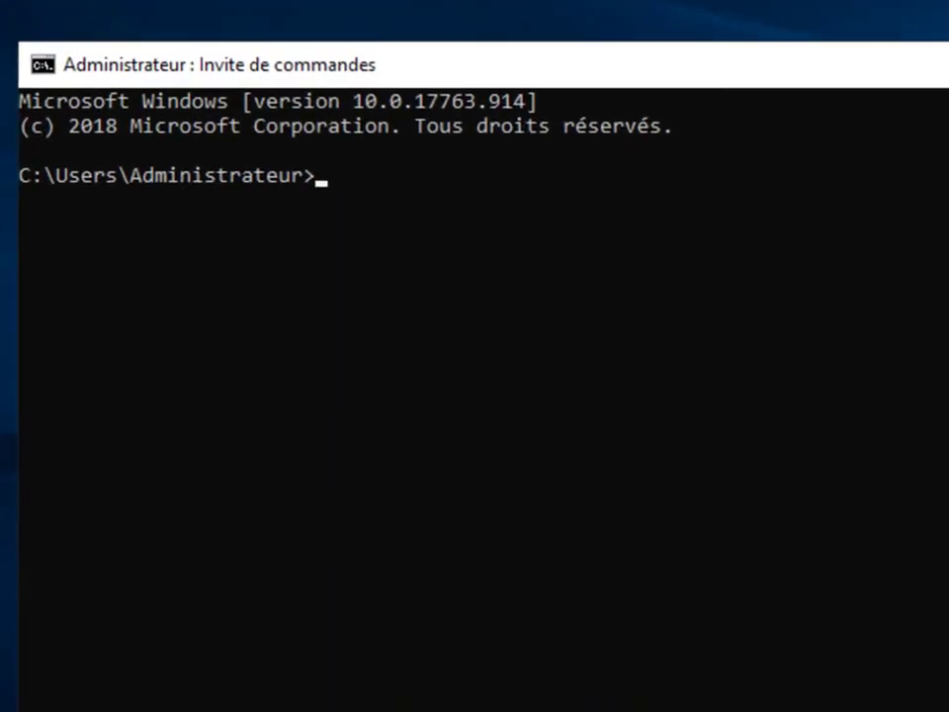
pyautogui.write('gpupda')
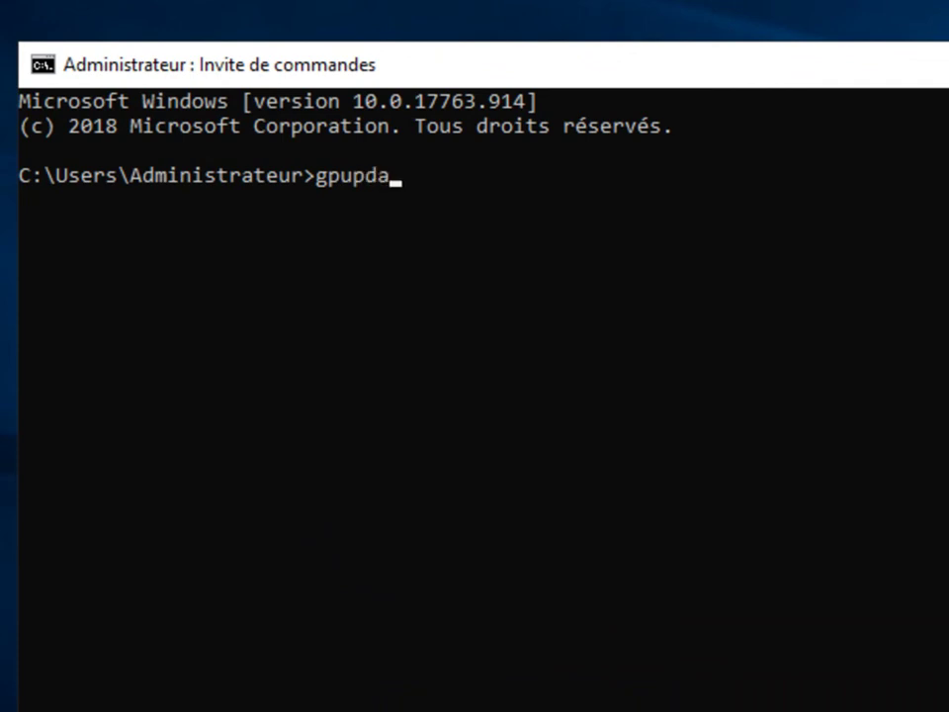
pyautogui.write('te /force')
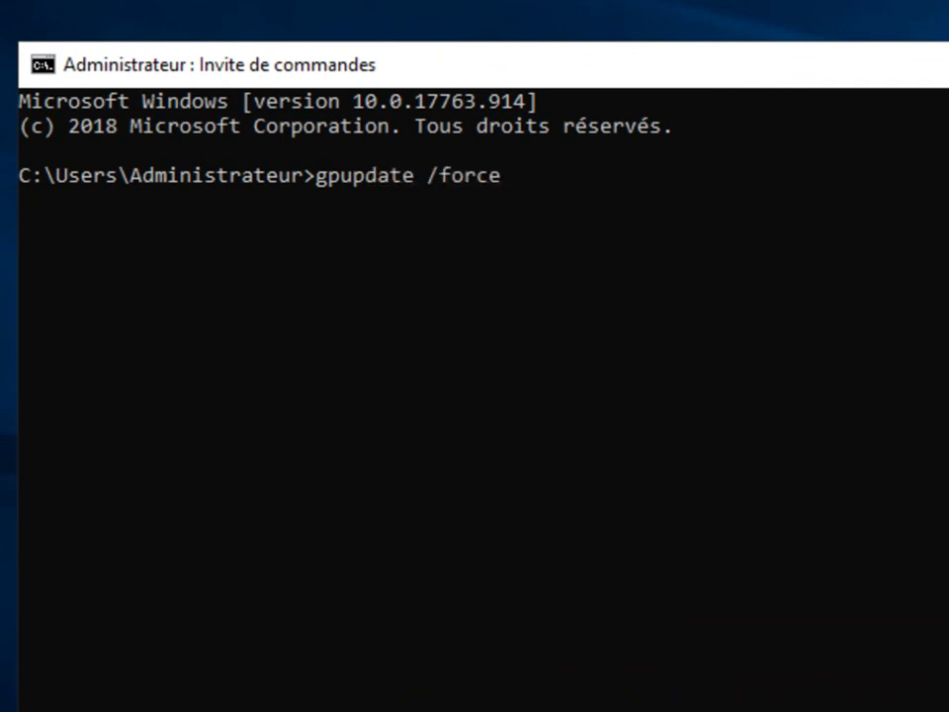
pyautogui.press('Return')
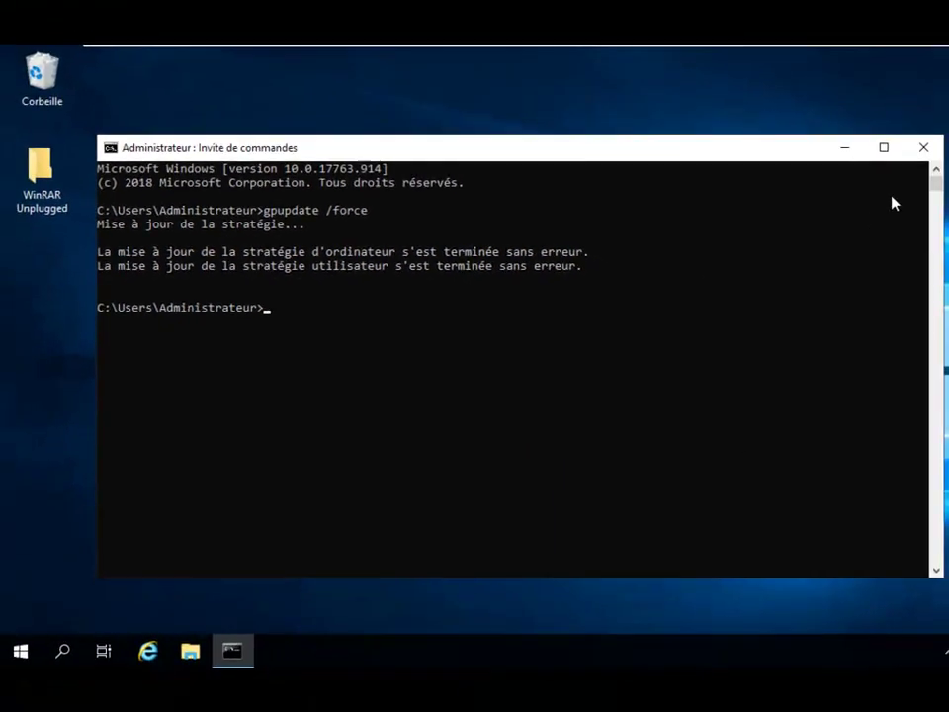
pyautogui.click(923, 150)
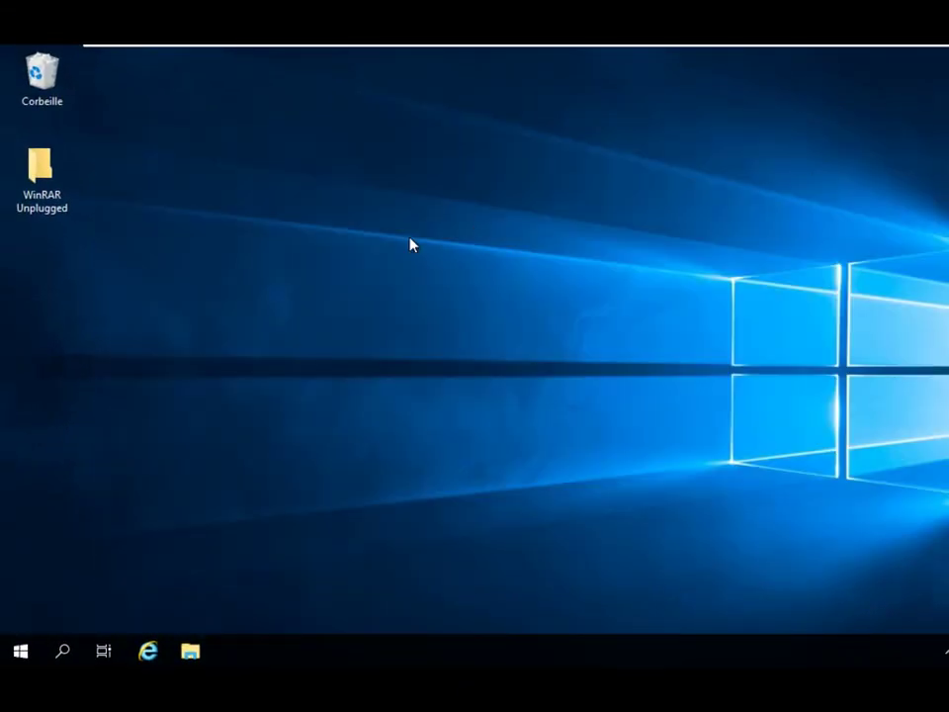
# Sign out of the current Windows Server session.
pyautogui.click(22, 650)
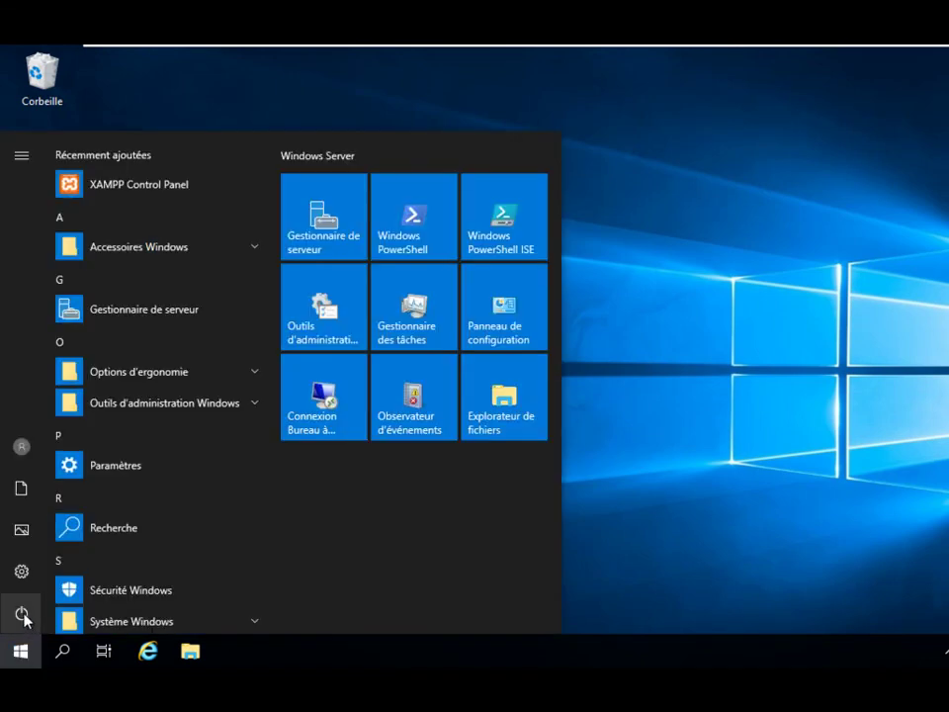
pyautogui.click(23, 614)
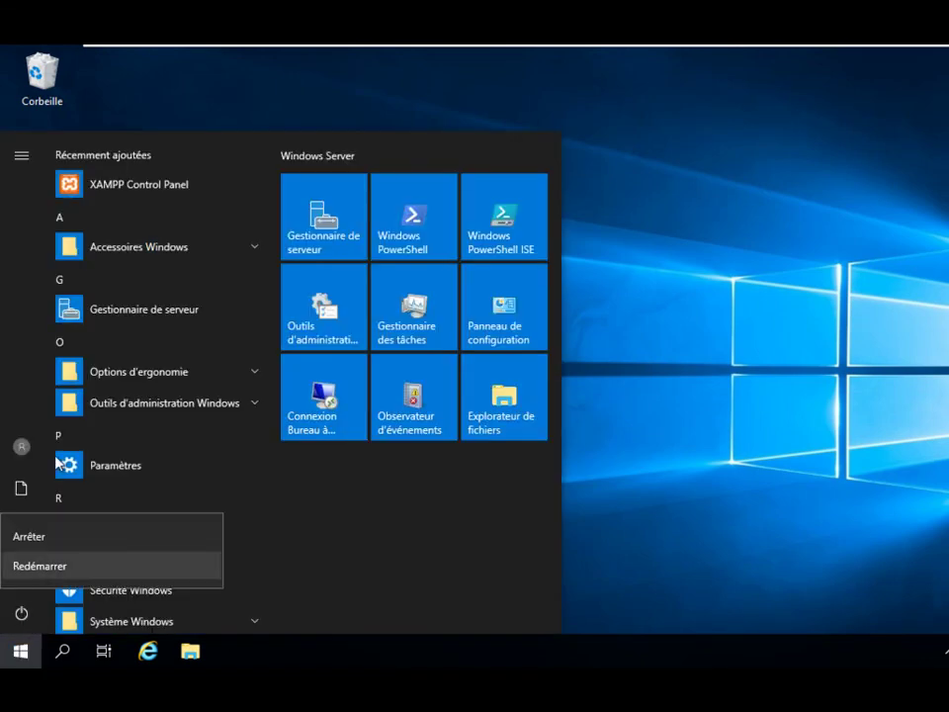
pyautogui.click(21, 447)
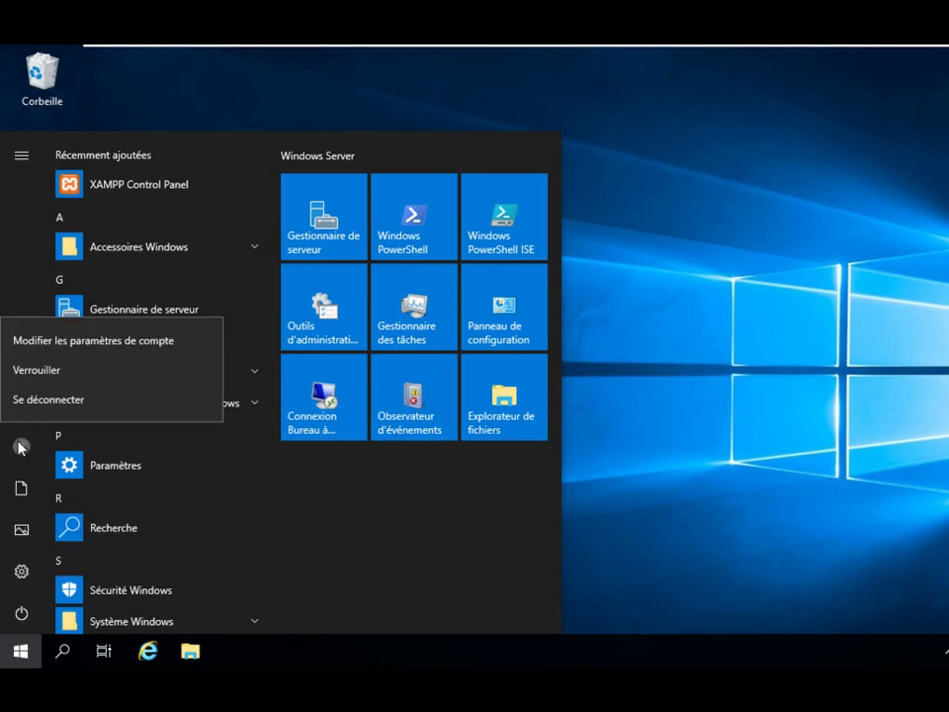
pyautogui.click(68, 406)
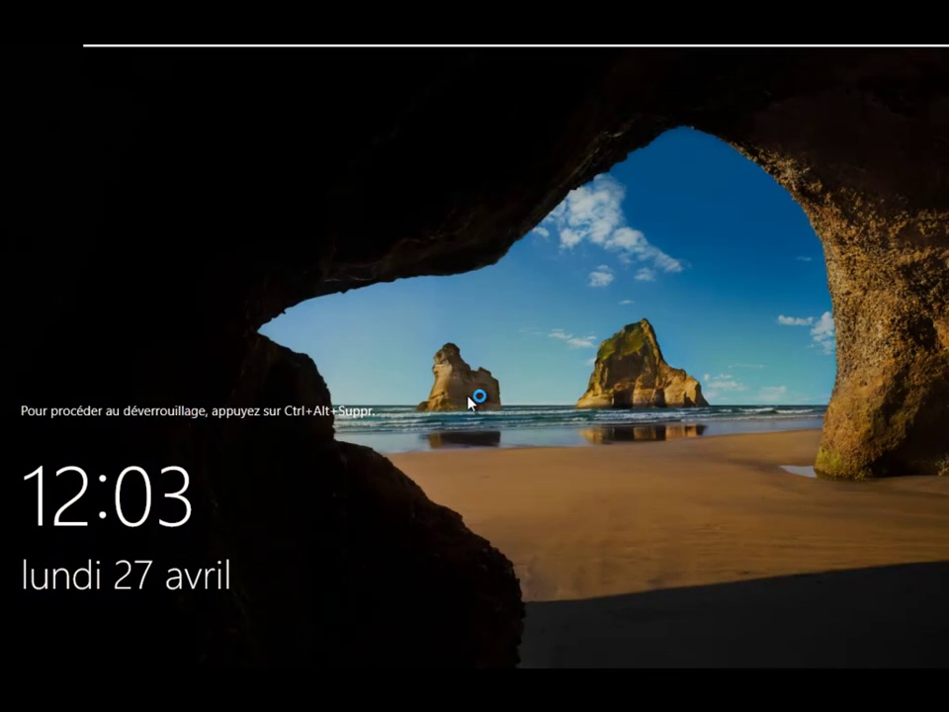
# Unlock the virtual machine's sign-in screen and log on as DOM\Administrateur with the account password.
pyautogui.moveTo(425, 49)
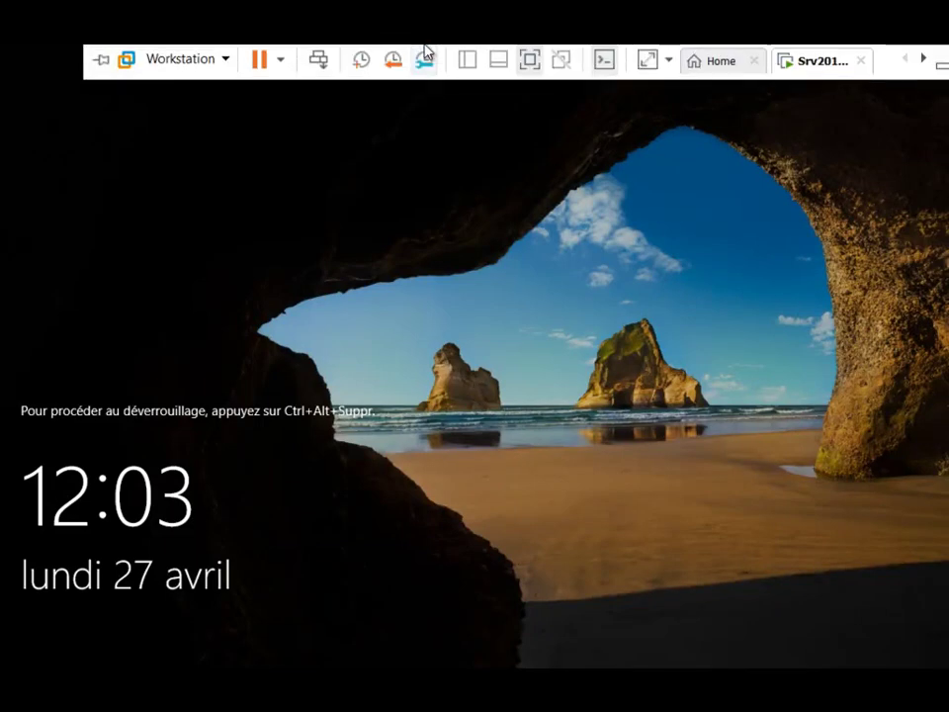
pyautogui.click(317, 62)
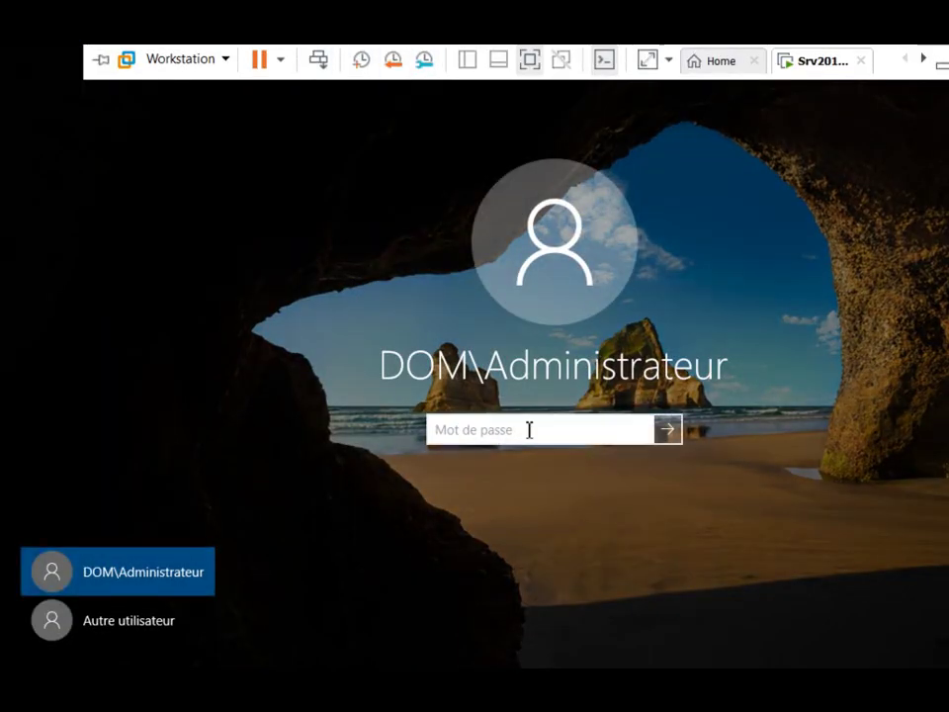
pyautogui.write('•••••')
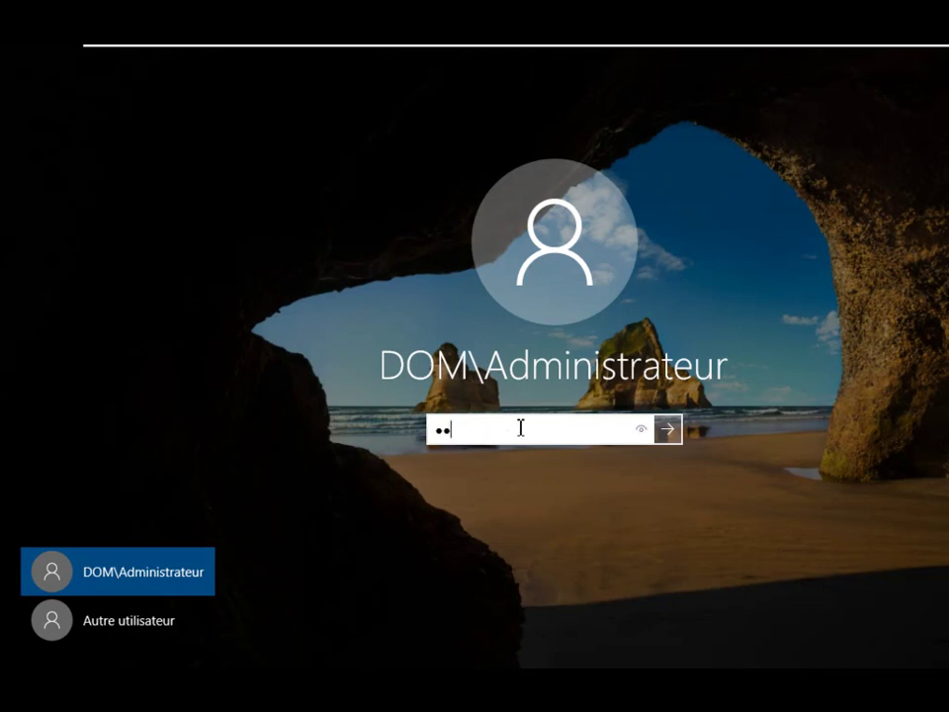
pyautogui.press('Return')
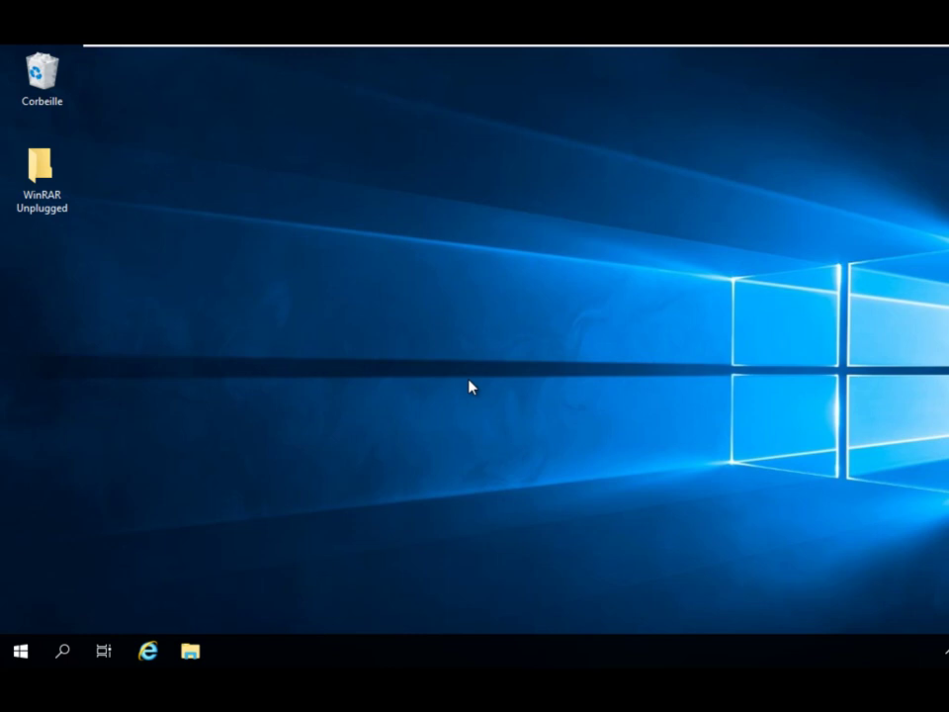
# Check C:\Program Files (x86) for the FusionInventory-Agent folder, then close the file explorer.
pyautogui.click(190, 652)
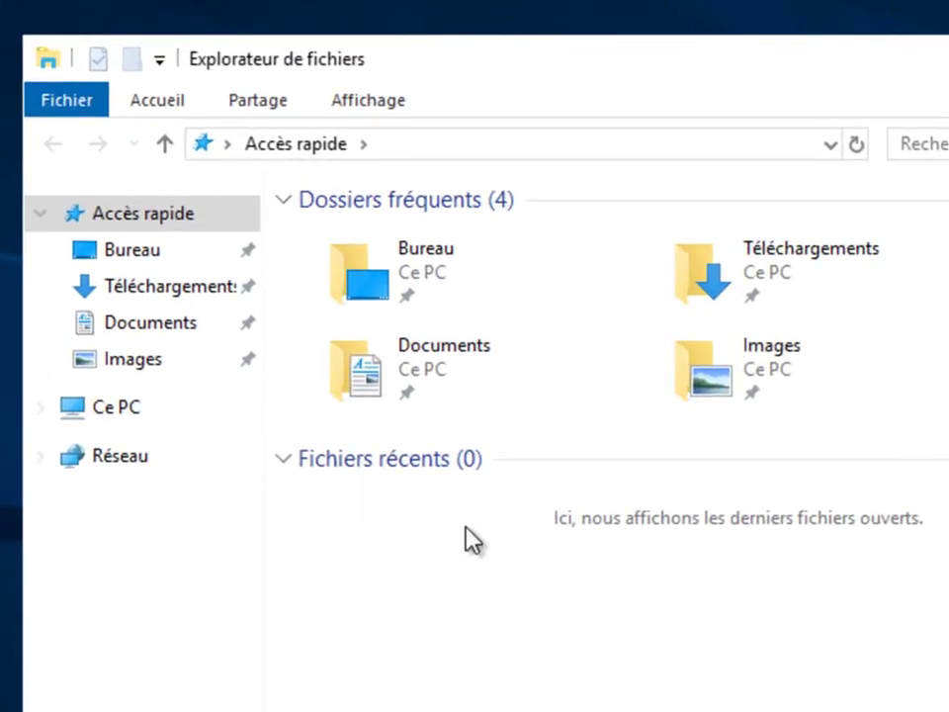
pyautogui.click(93, 405)
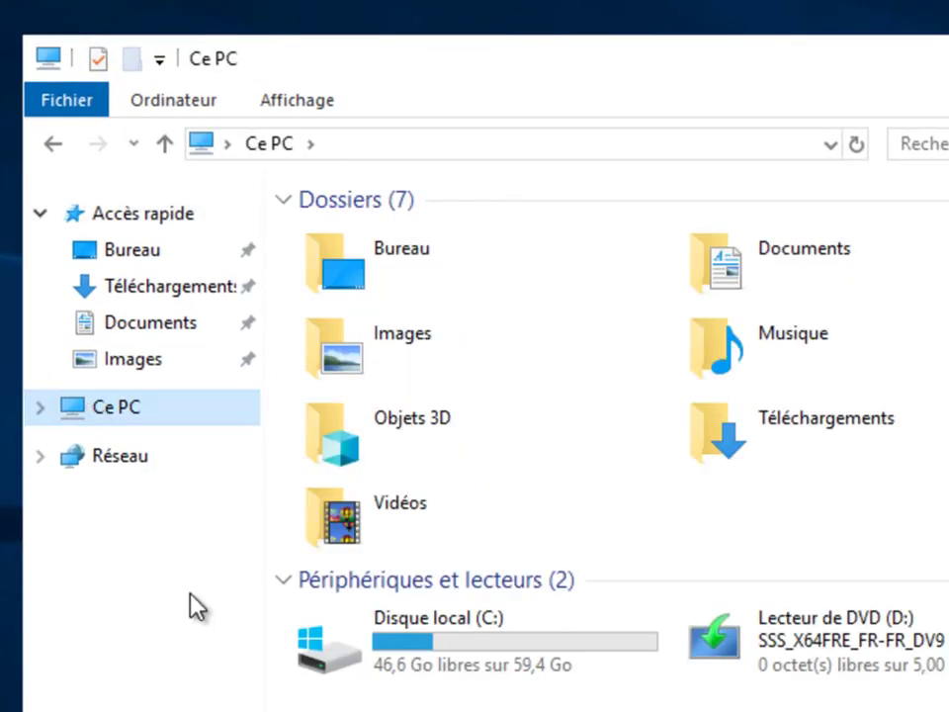
pyautogui.doubleClick(388, 647)
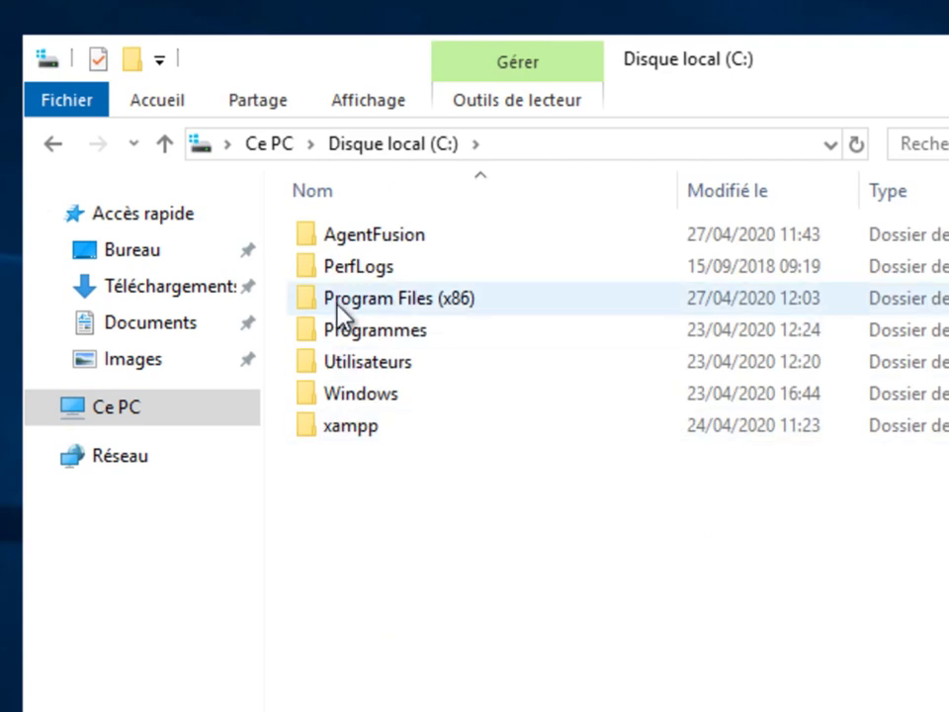
pyautogui.doubleClick(337, 304)
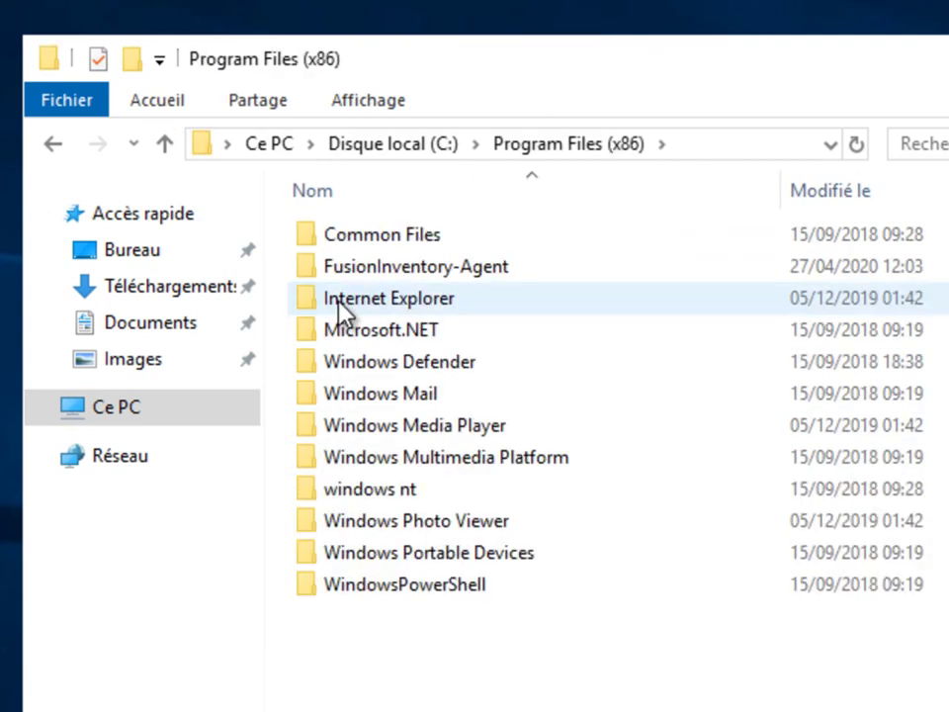
pyautogui.click(317, 267)
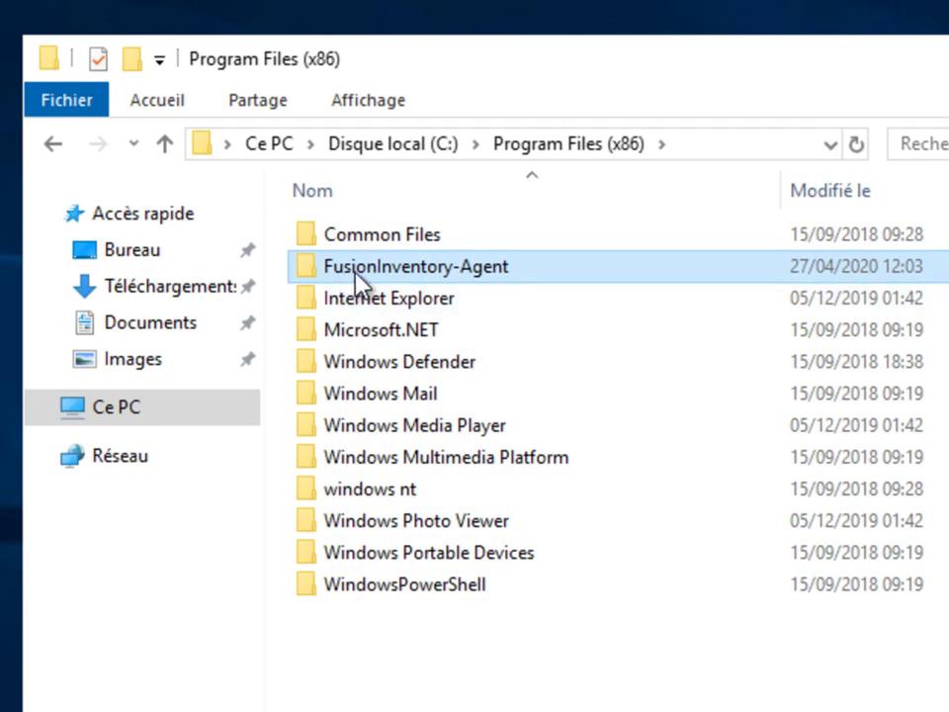
pyautogui.moveTo(407, 269)
pyautogui.hotkey('alt', 'F4')
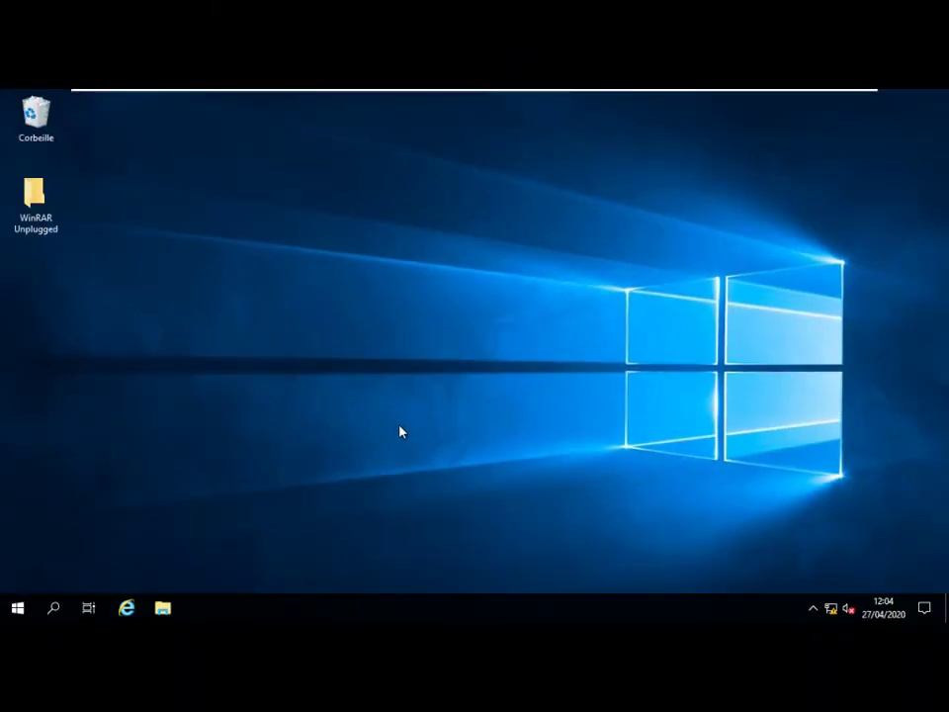
pyautogui.click(127, 609)
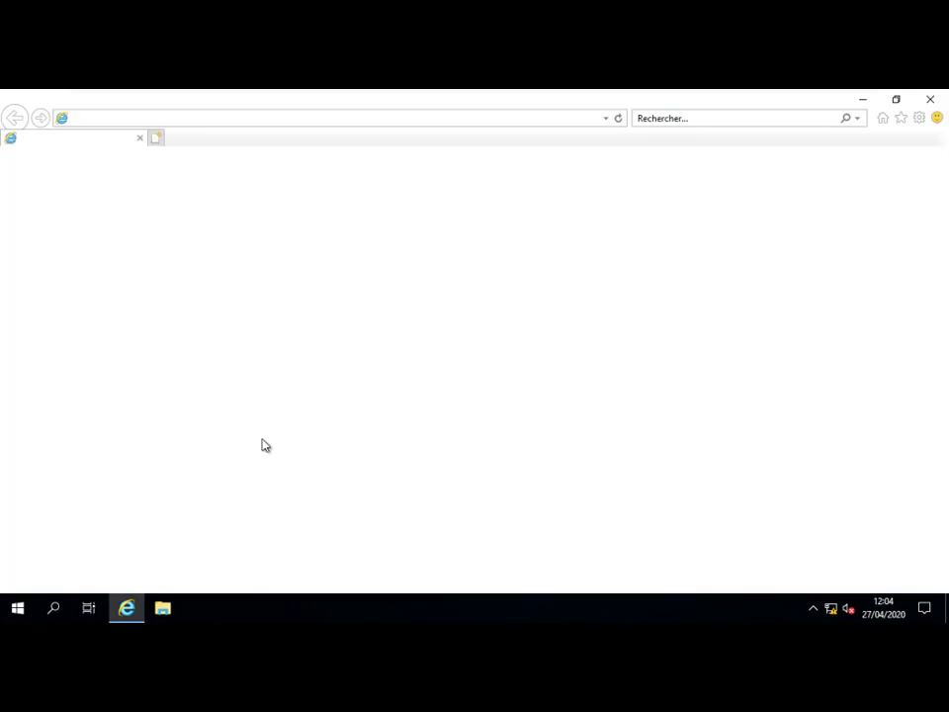
pyautogui.click(606, 117)
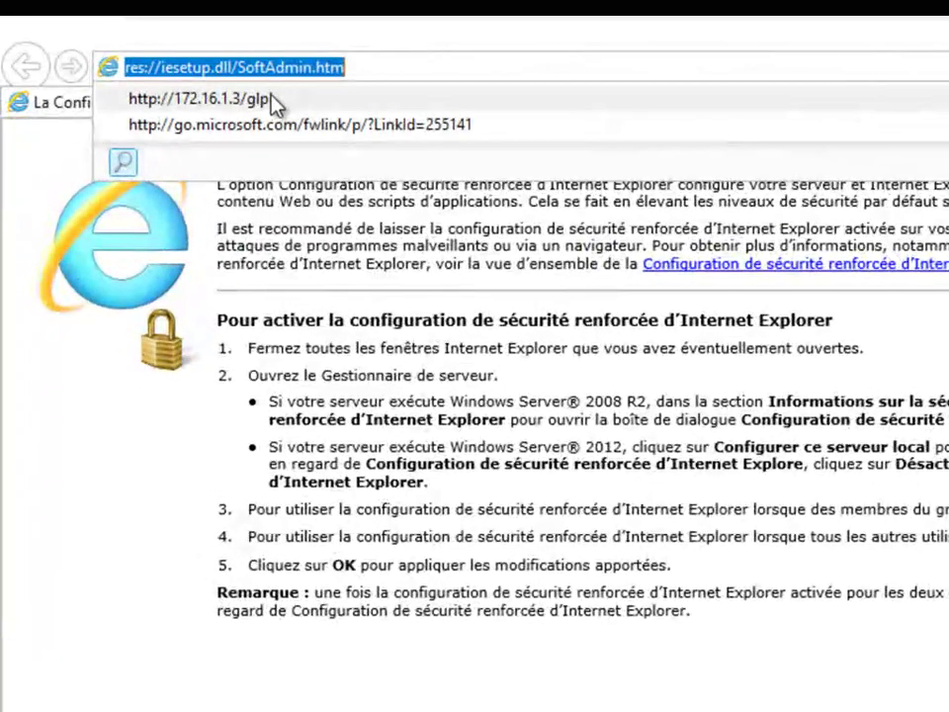
pyautogui.click(272, 99)
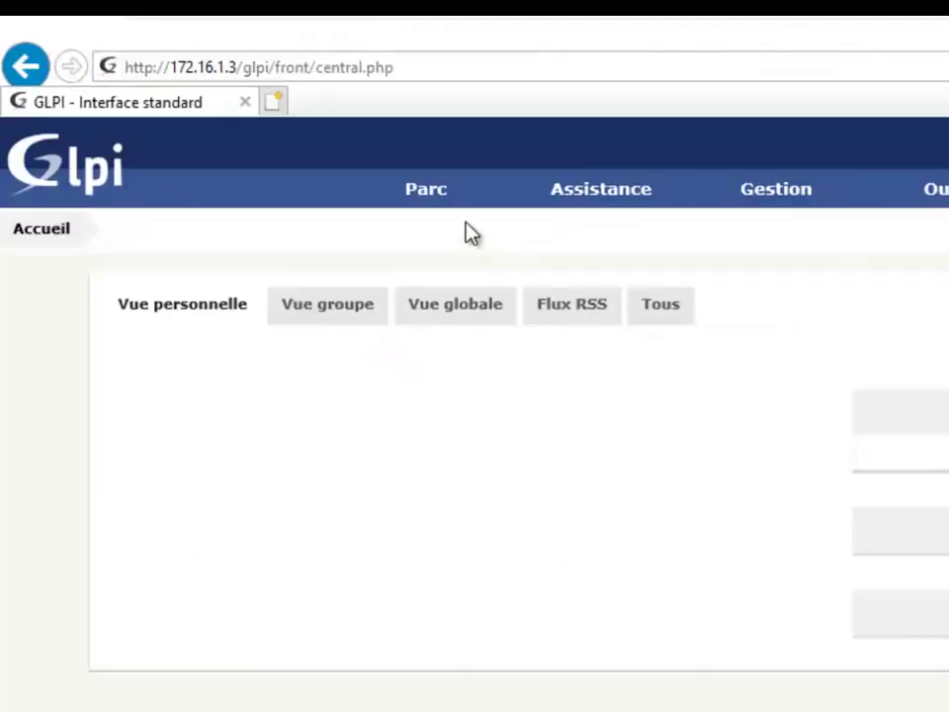
pyautogui.moveTo(435, 202)
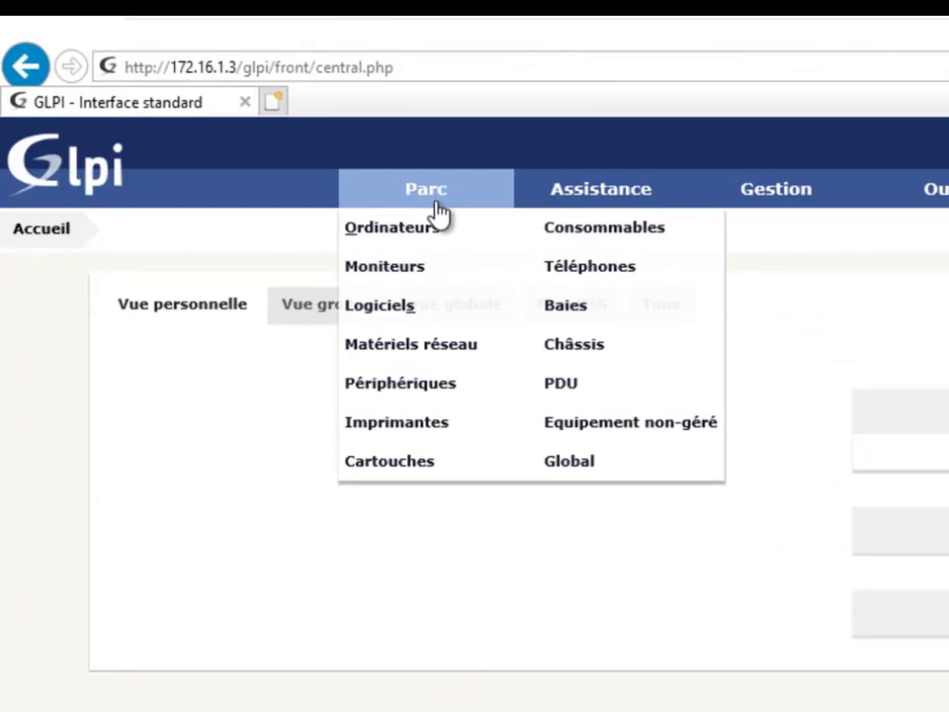
pyautogui.click(398, 237)
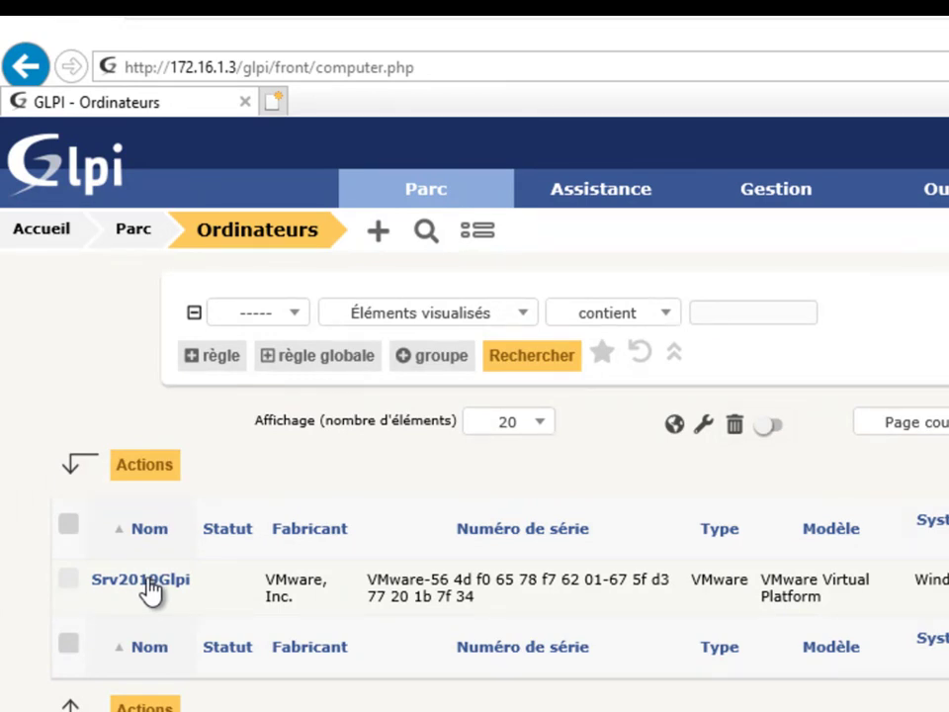
pyautogui.click(148, 583)
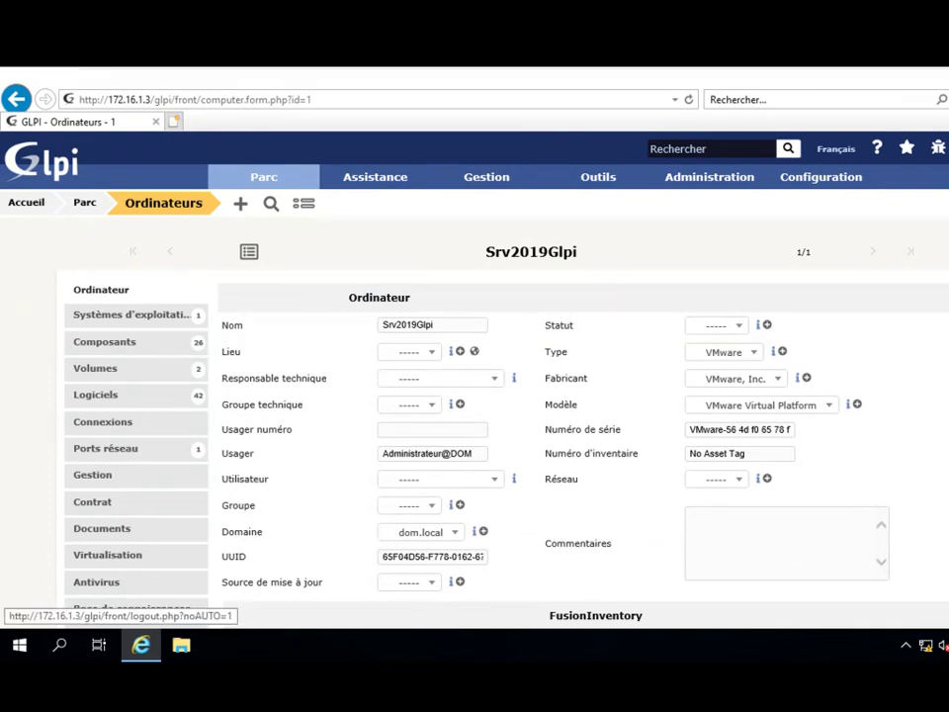
pyautogui.click(938, 147)
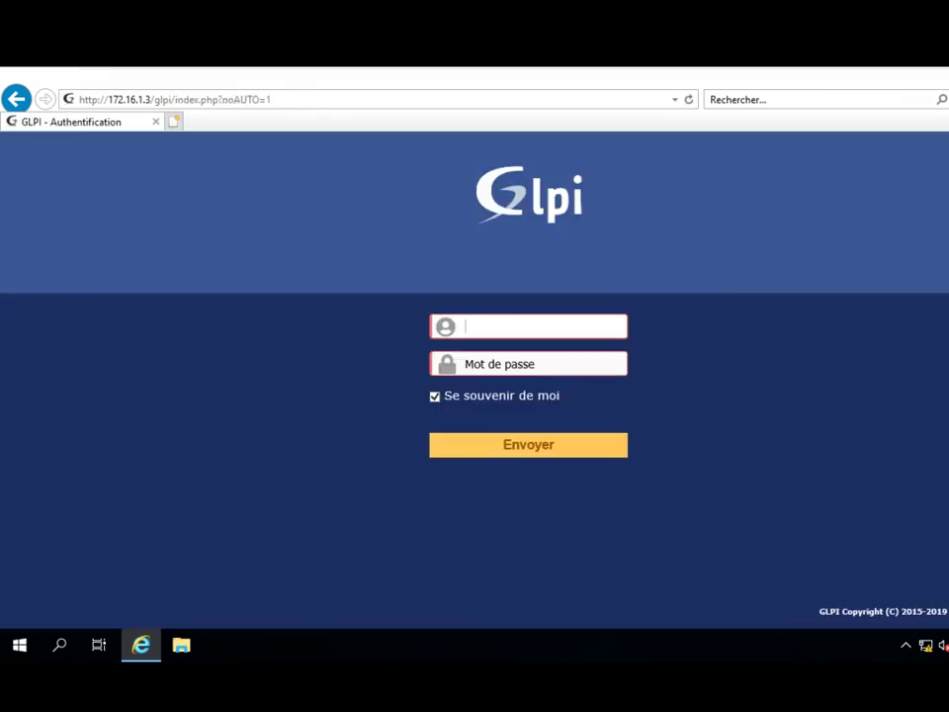